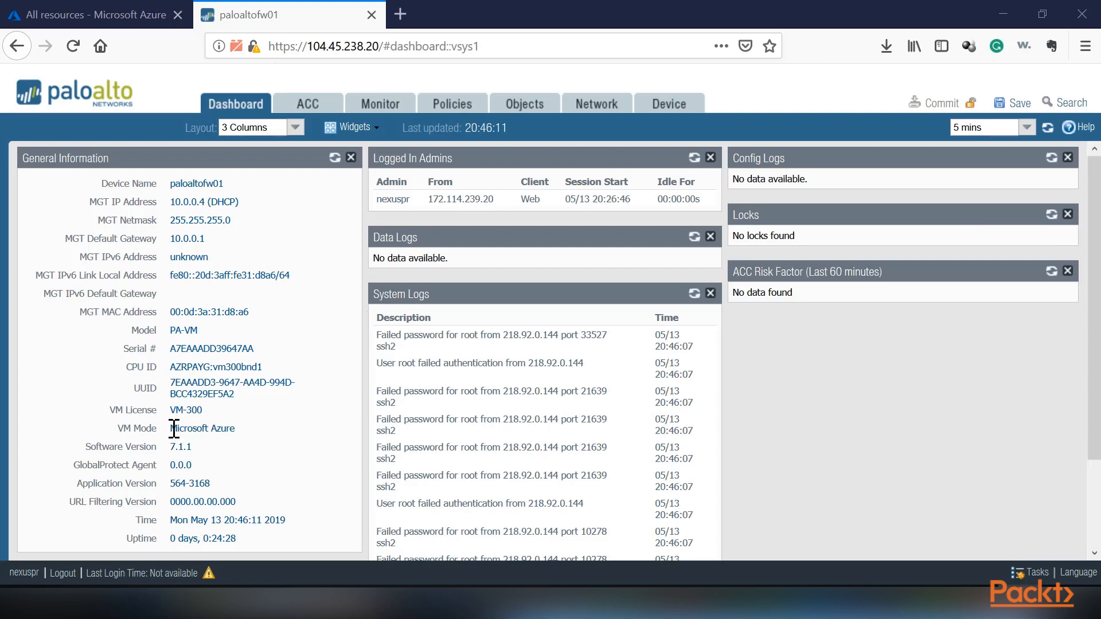
Check the firewall's VM mode and software version in the general information, and review the software releases available for the device.
drag(171, 429, 235, 430)
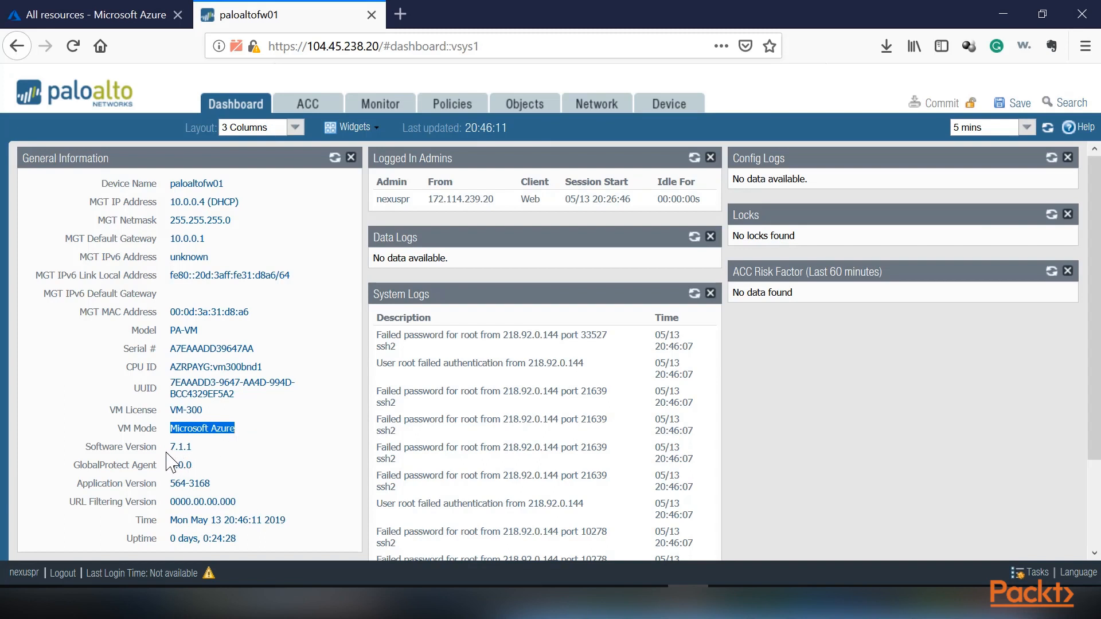
mouse_move(171, 447)
mouse_down()
mouse_move(197, 450)
mouse_move(164, 447)
mouse_up()
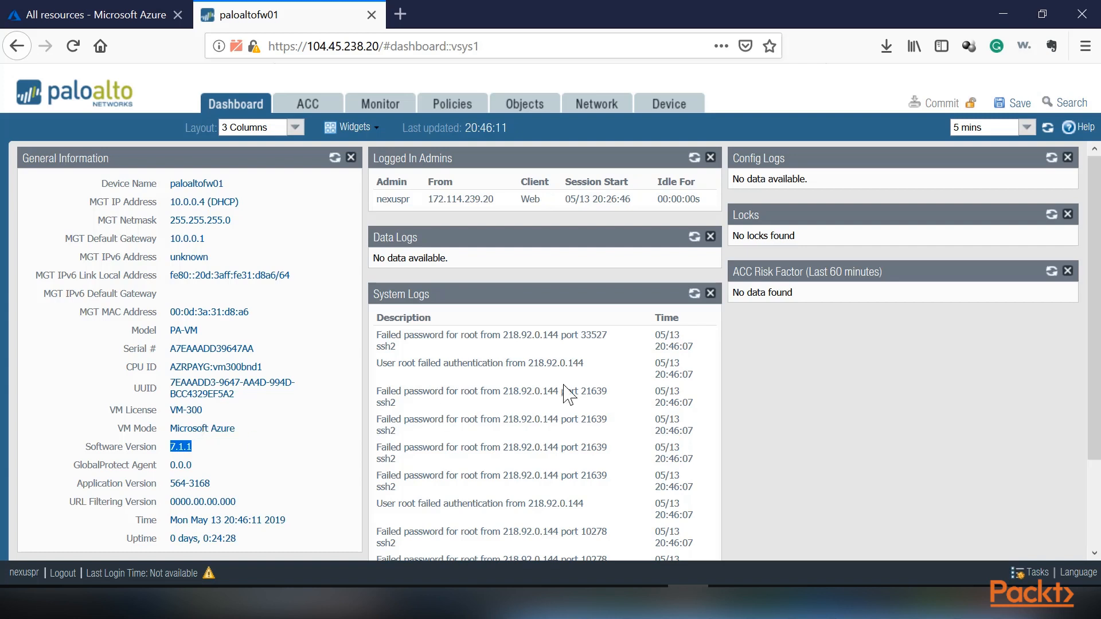
click(670, 105)
scroll(99, 439, down, 5)
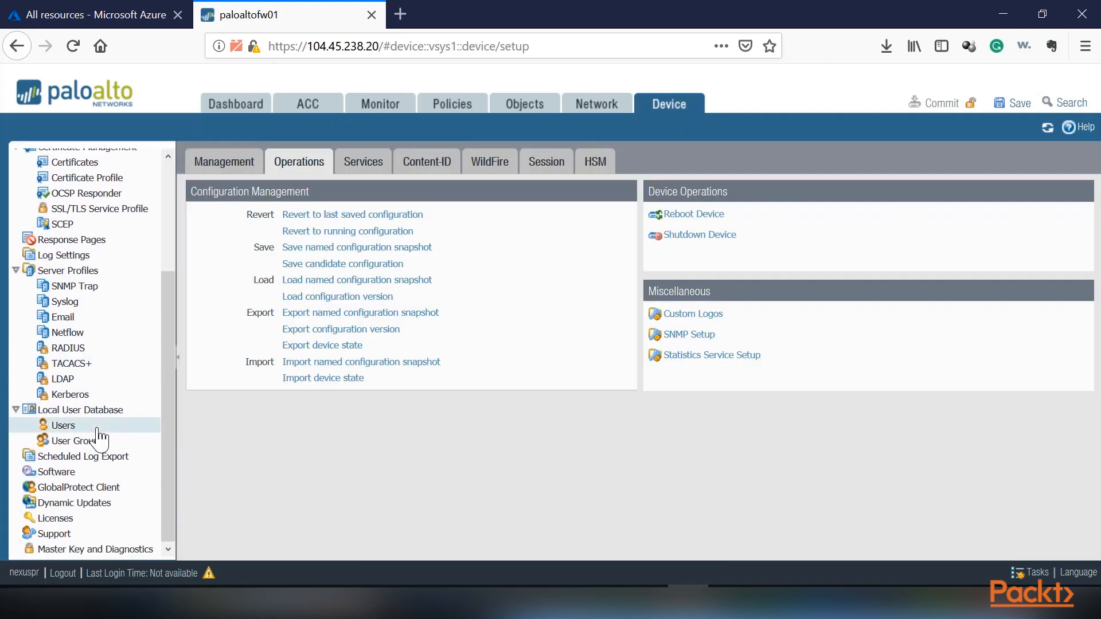
click(58, 474)
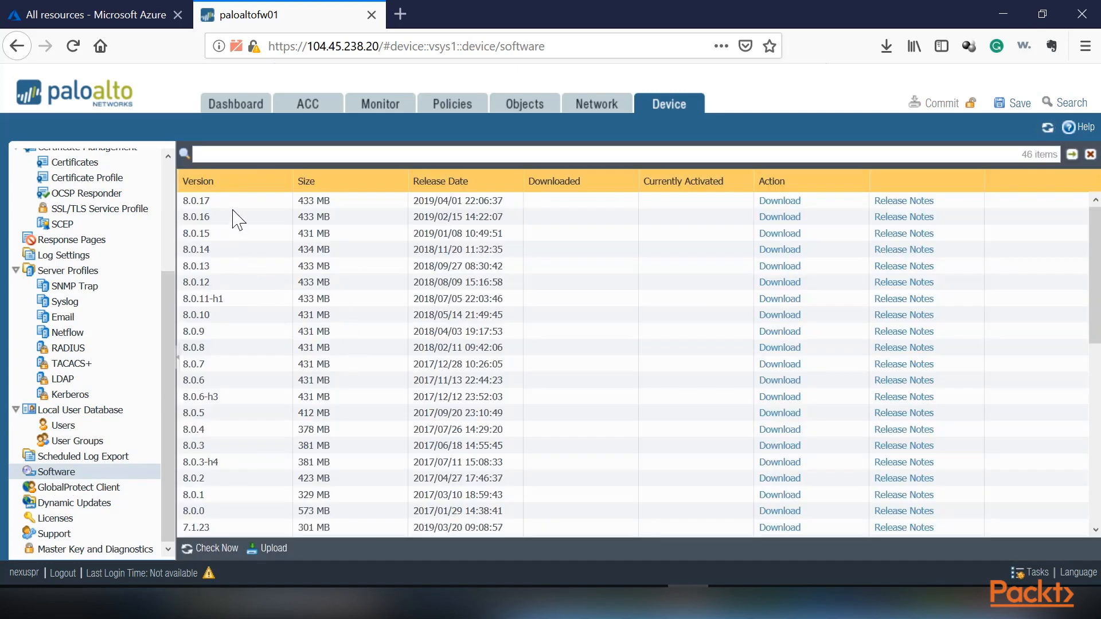
scroll(228, 495, down, 5)
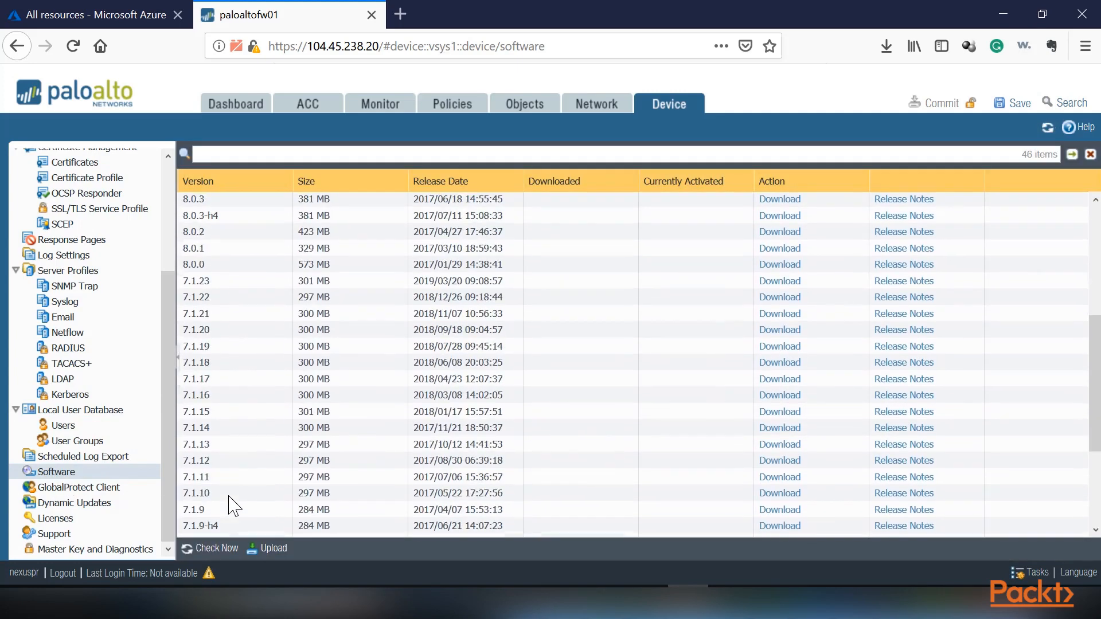
scroll(228, 496, up, 5)
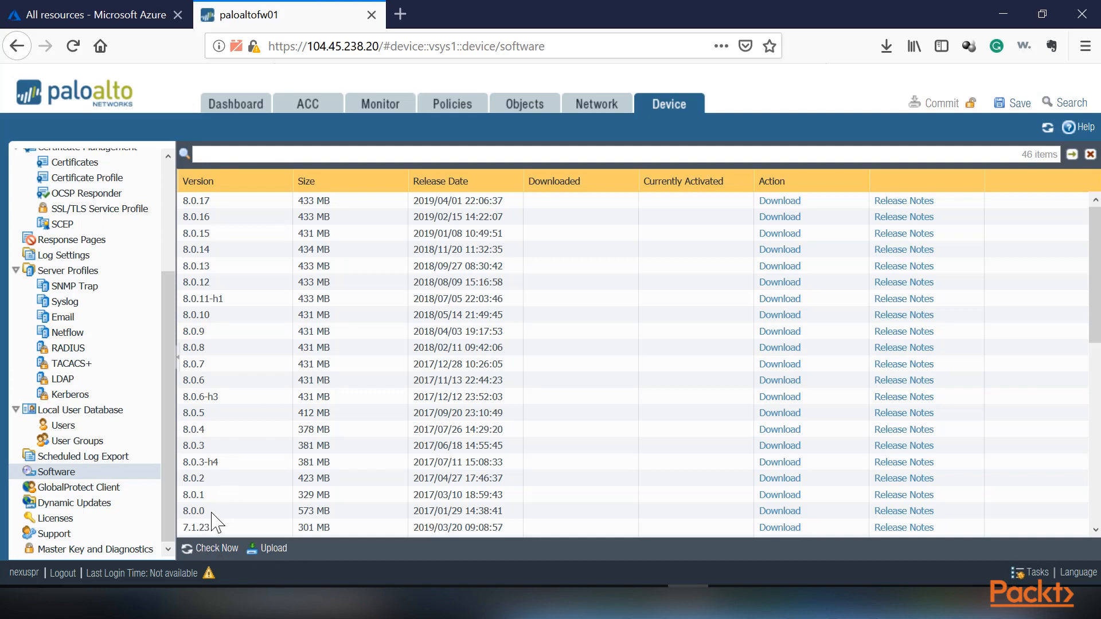
scroll(211, 522, down, 3)
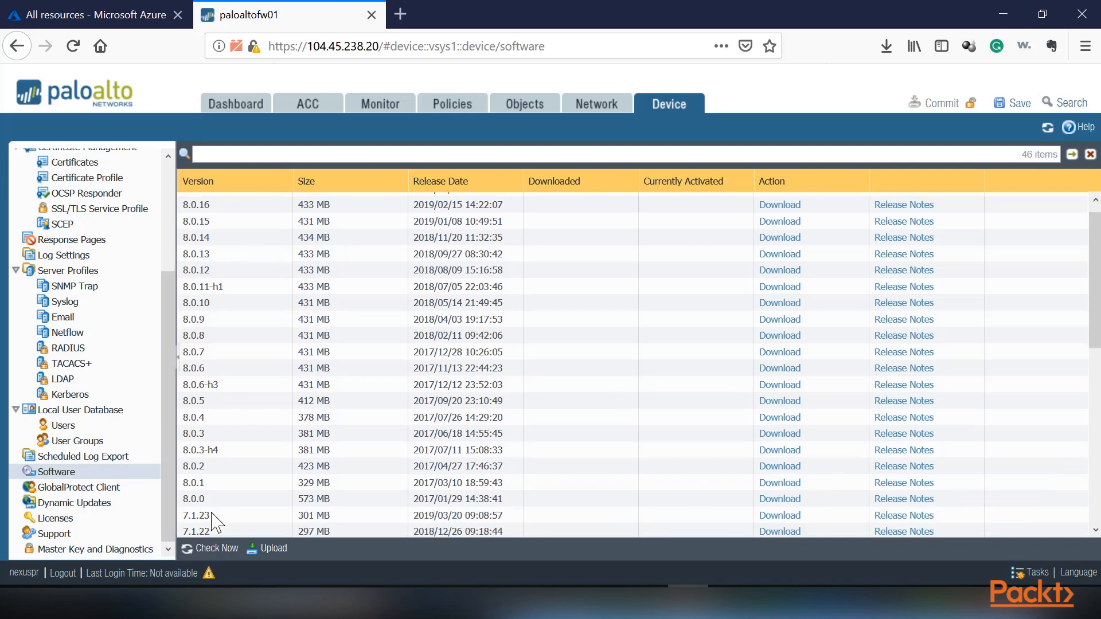
scroll(212, 522, down, 5)
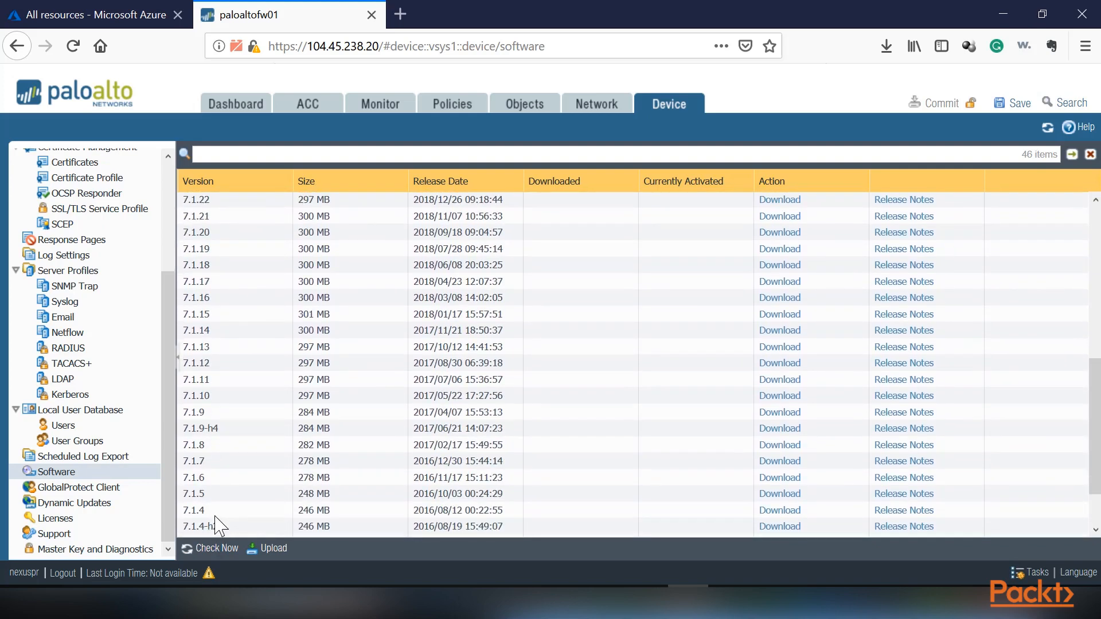
Recheck the firewall's current software version in the dashboard's general information.
click(235, 104)
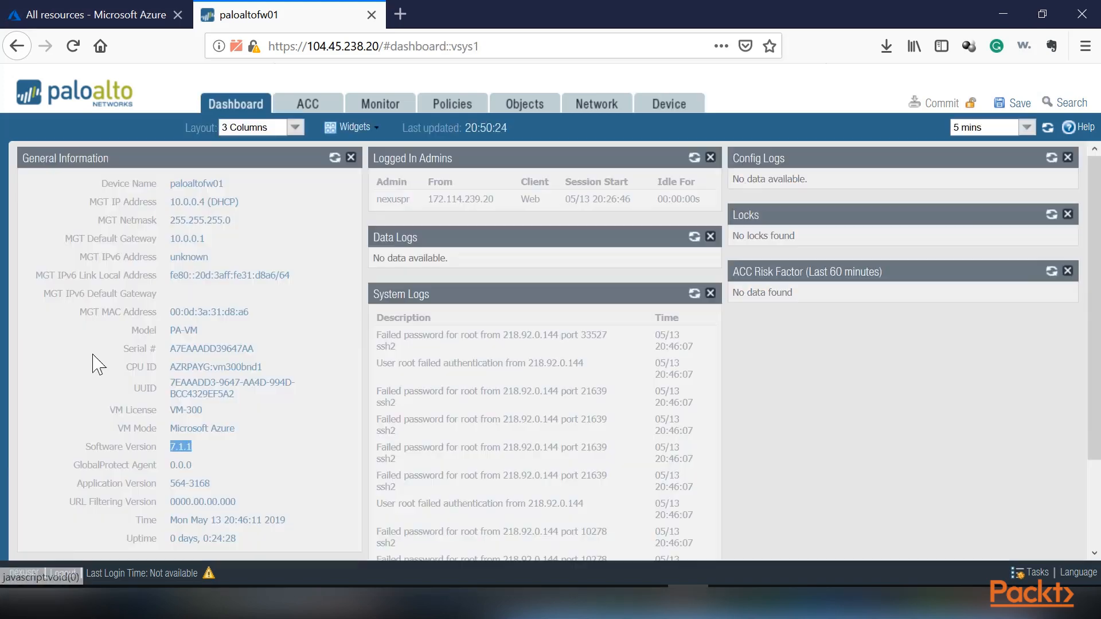
drag(186, 450, 163, 446)
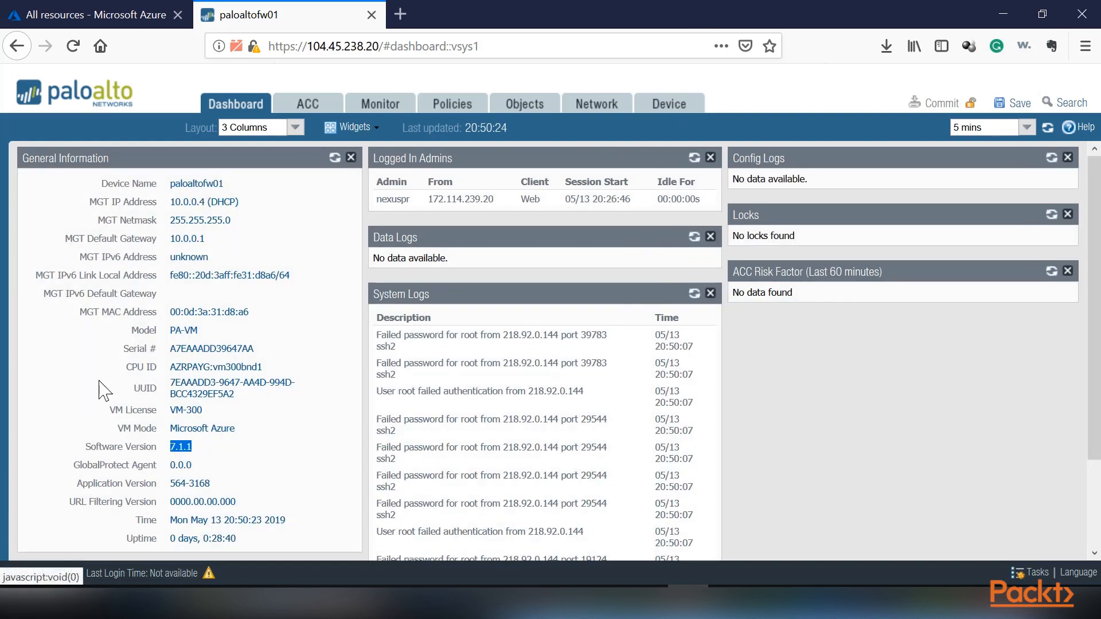
click(189, 447)
drag(189, 447, 174, 450)
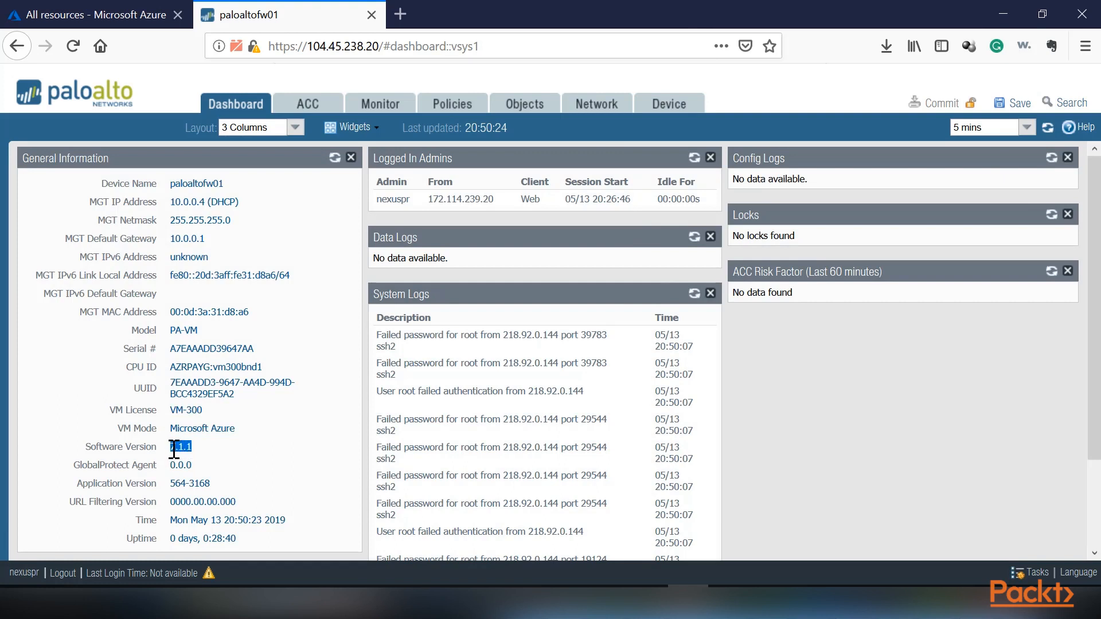
click(187, 450)
Download software version 7.1.23 from the device's list of available releases.
click(665, 104)
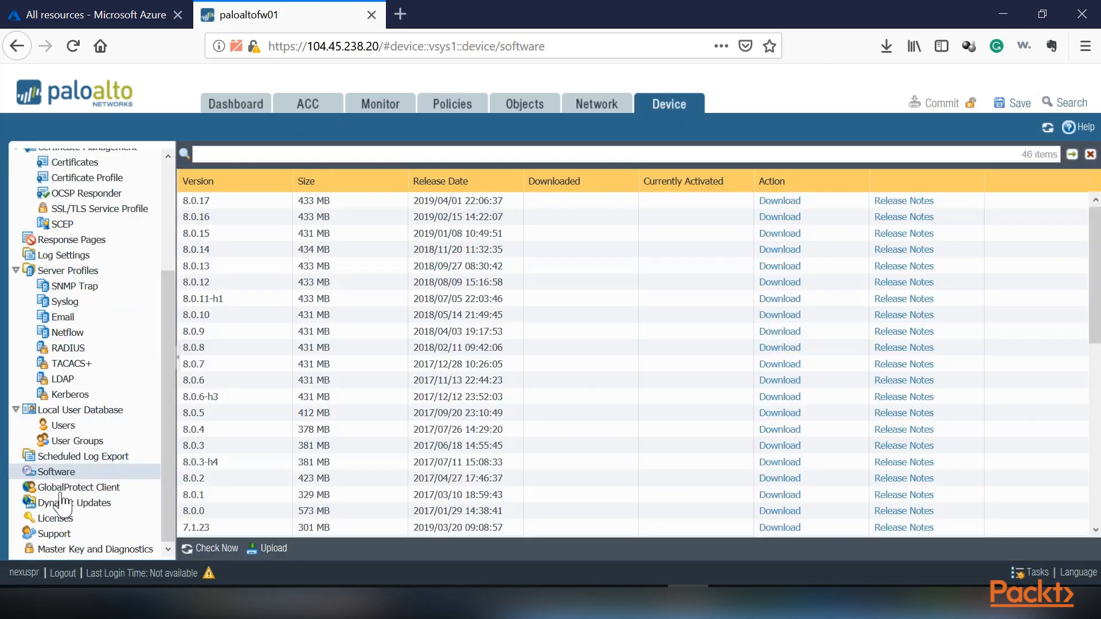
scroll(235, 387, down, 5)
scroll(234, 379, up, 3)
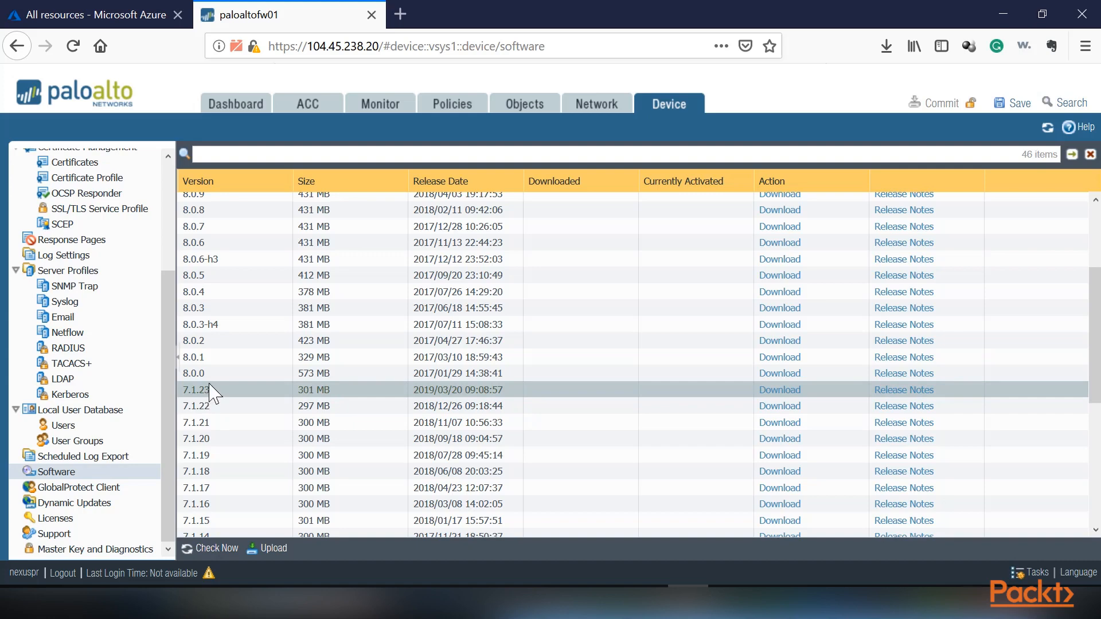
scroll(203, 381, up, 2)
scroll(212, 469, down, 1)
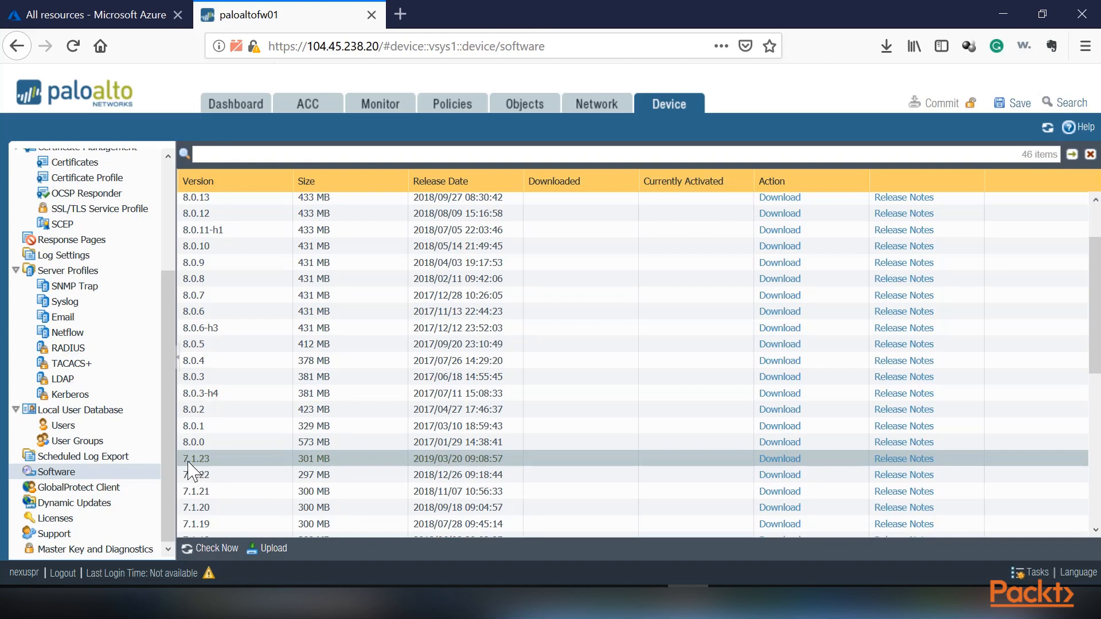
click(779, 460)
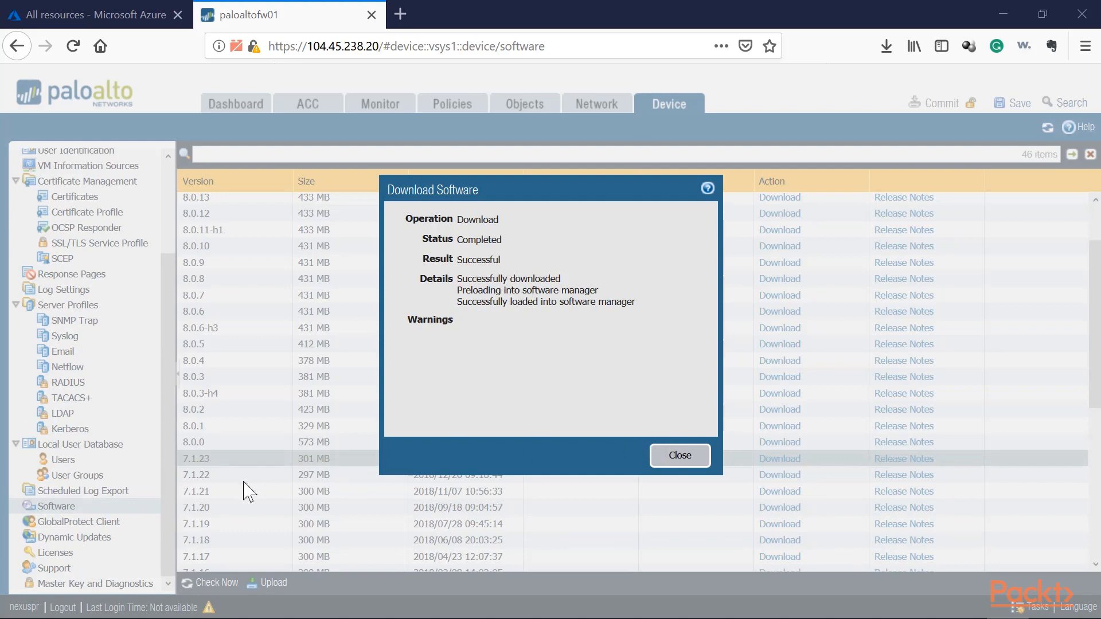
click(680, 453)
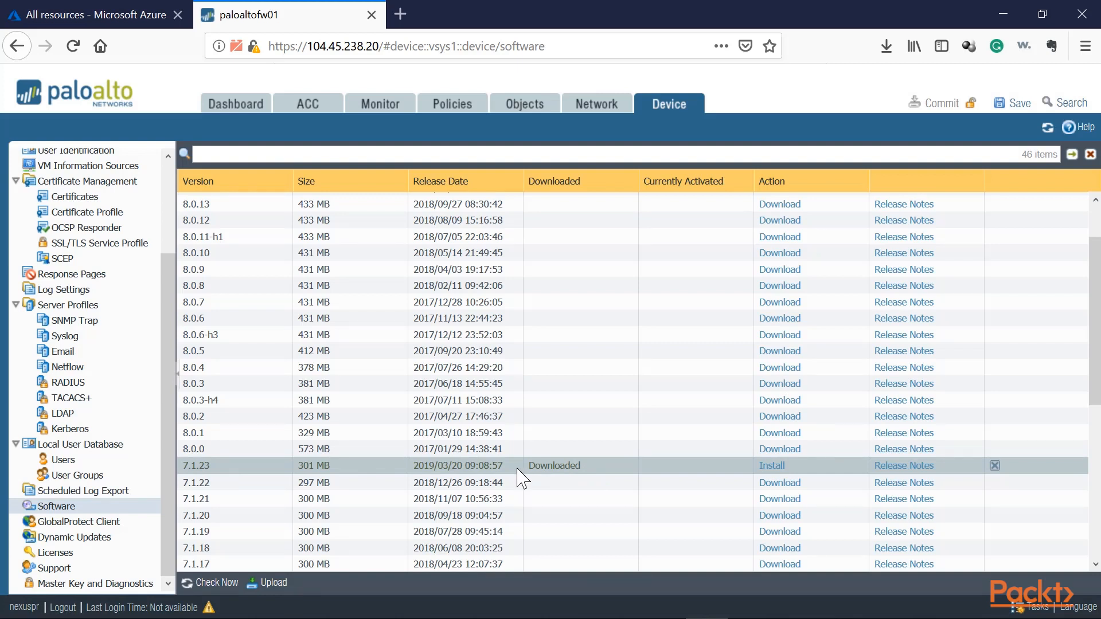
Install the downloaded 7.1.23 software and reboot the device.
click(766, 466)
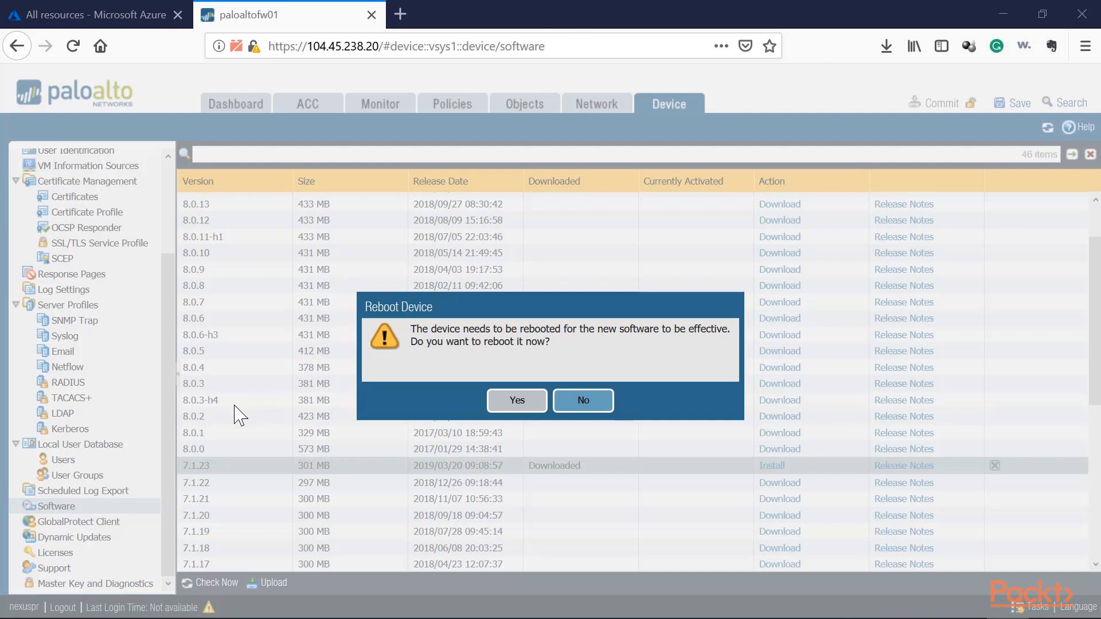
click(517, 401)
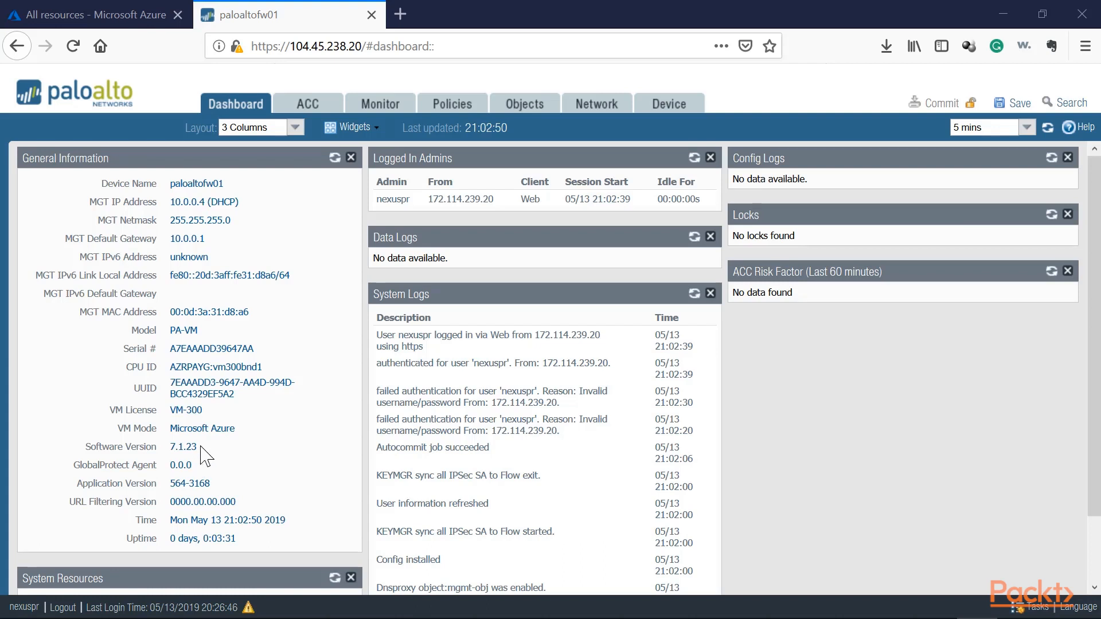
Check the software version in the dashboard's general information after the reboot, and look over the system resources.
drag(199, 446, 170, 450)
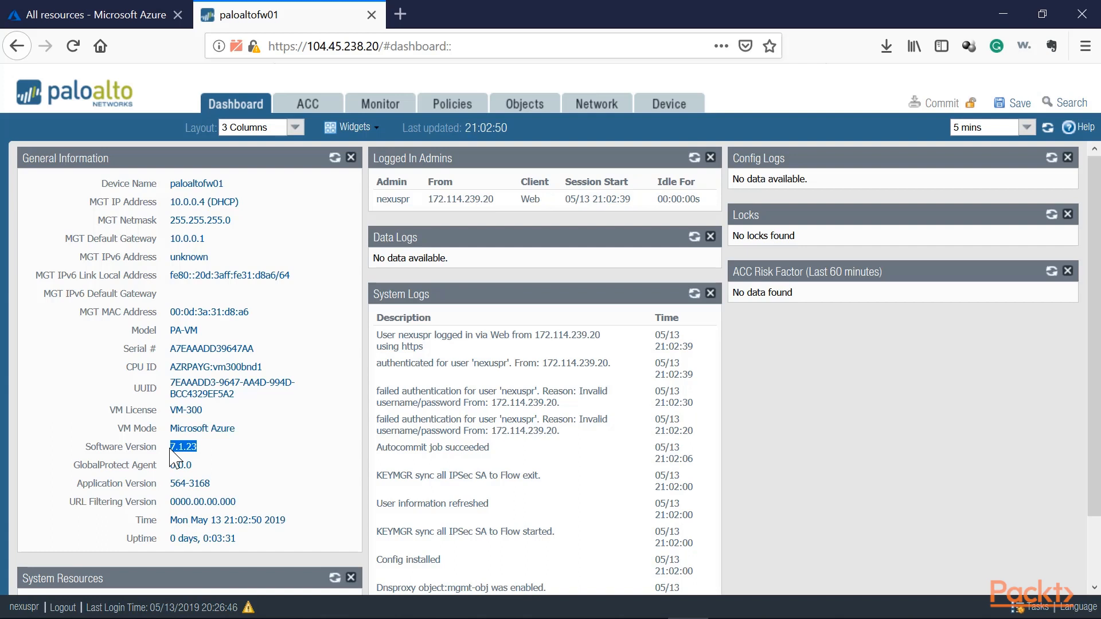
click(222, 450)
drag(198, 448, 155, 448)
scroll(155, 448, down, 3)
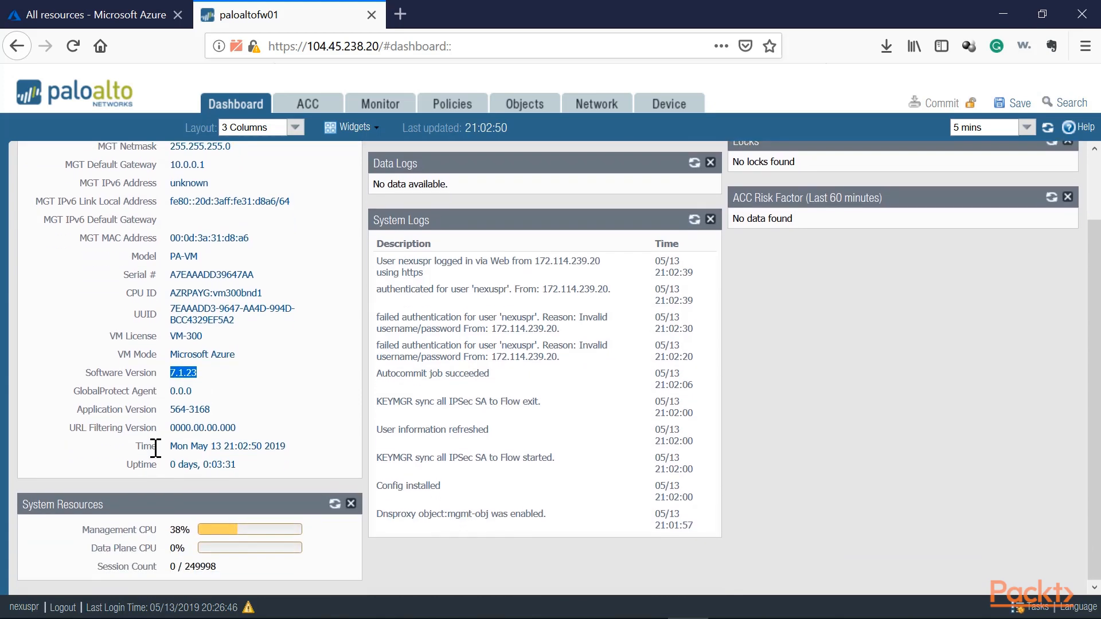
scroll(155, 448, up, 3)
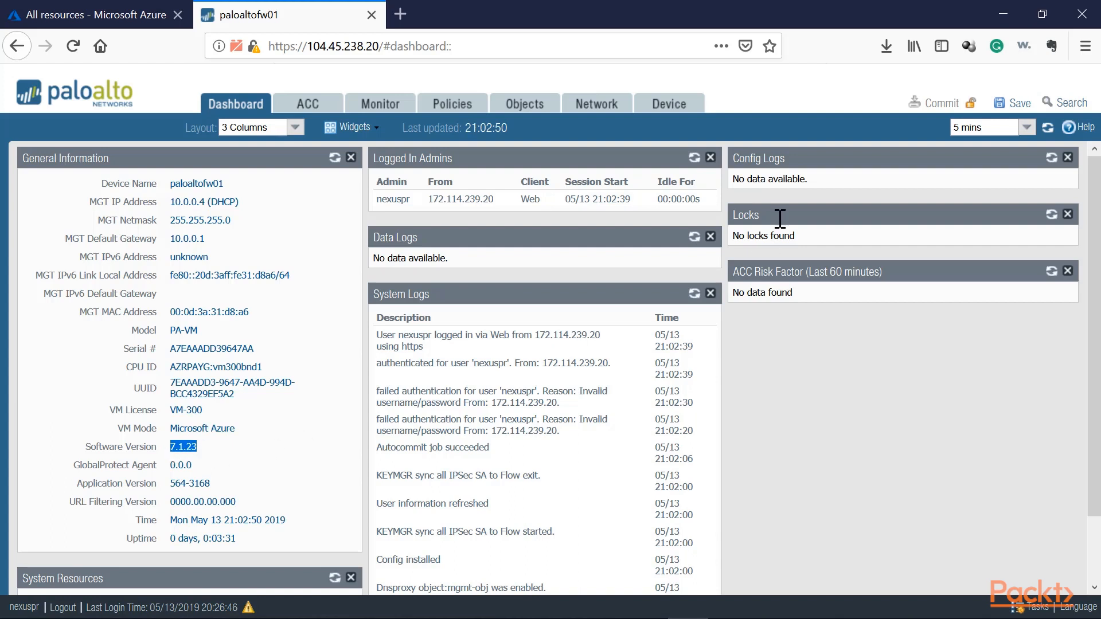
Save a named configuration snapshot of the firewall as PA-01-7.1.0-051319 from the device setup operations.
click(676, 109)
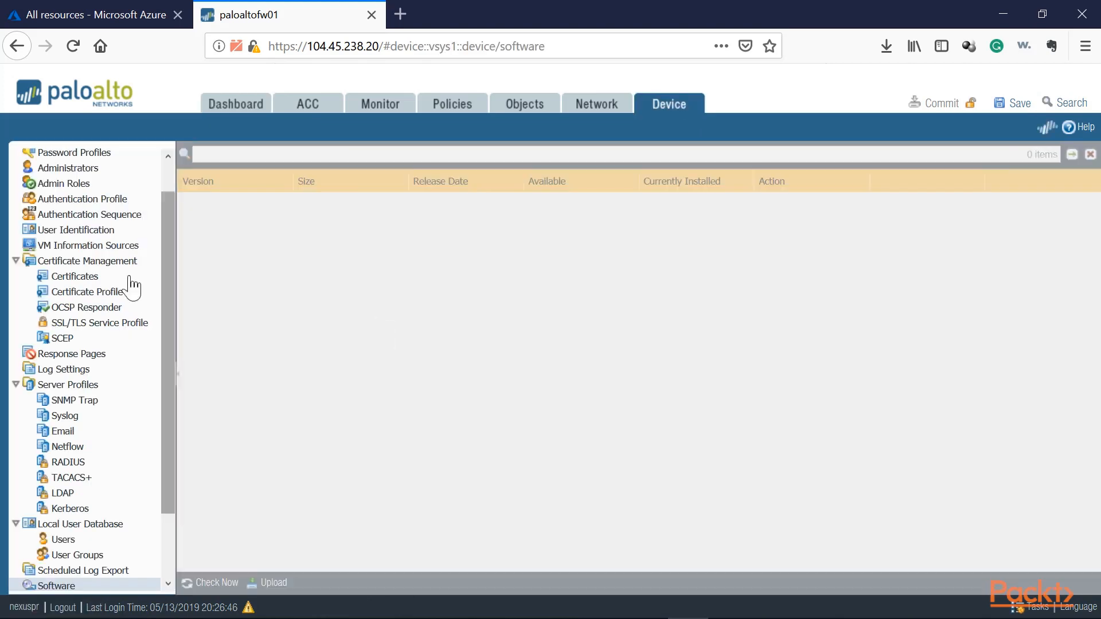
scroll(109, 332, up, 2)
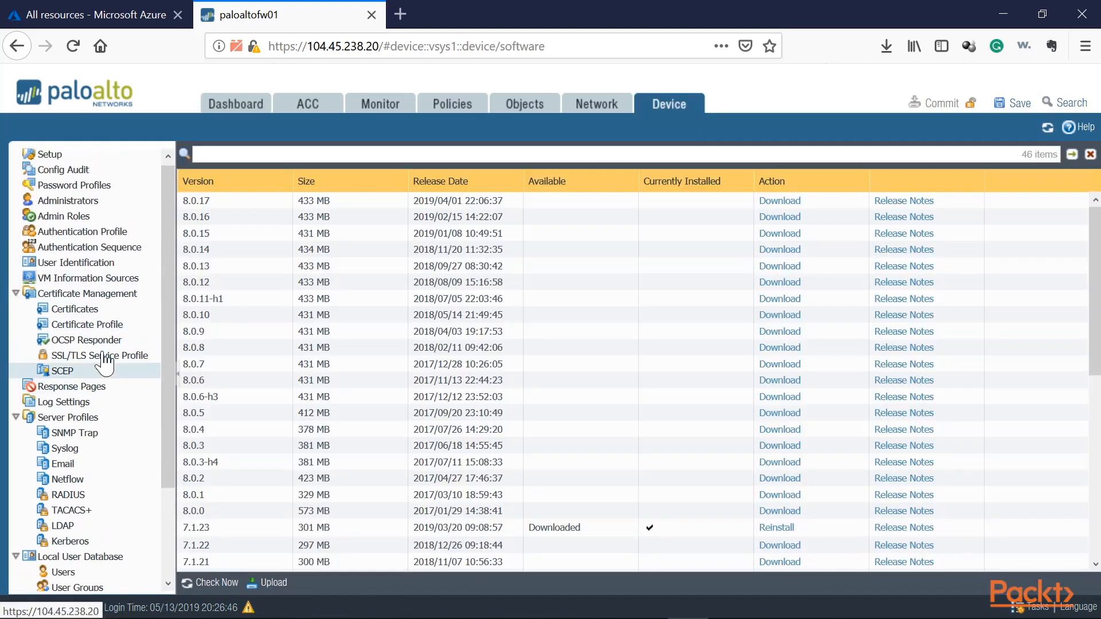
click(46, 157)
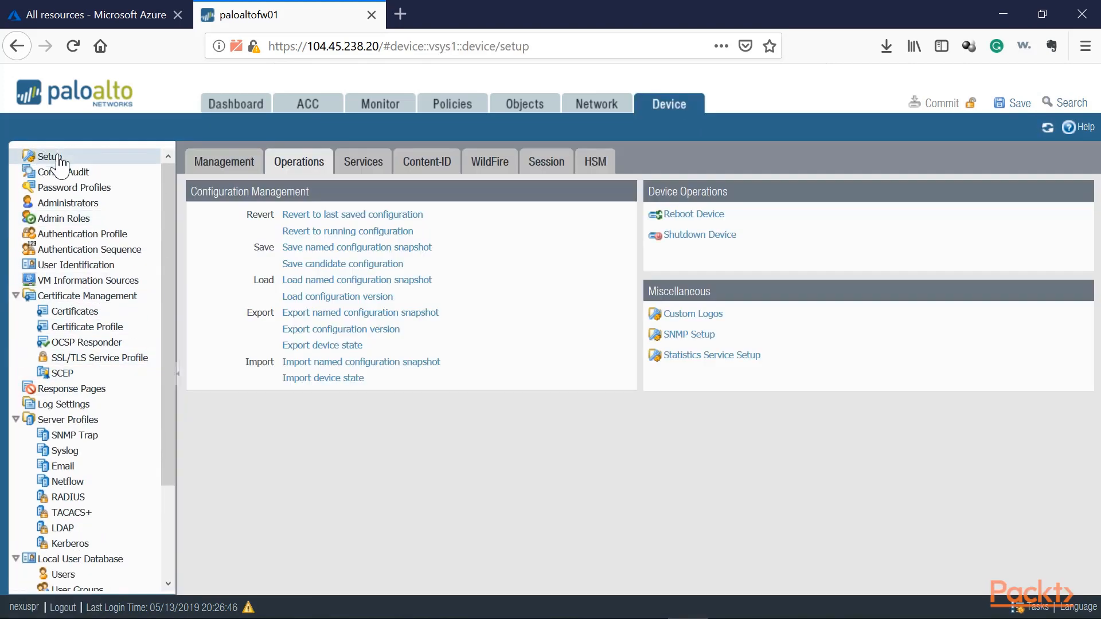
click(347, 247)
click(522, 335)
text(PA-01-)
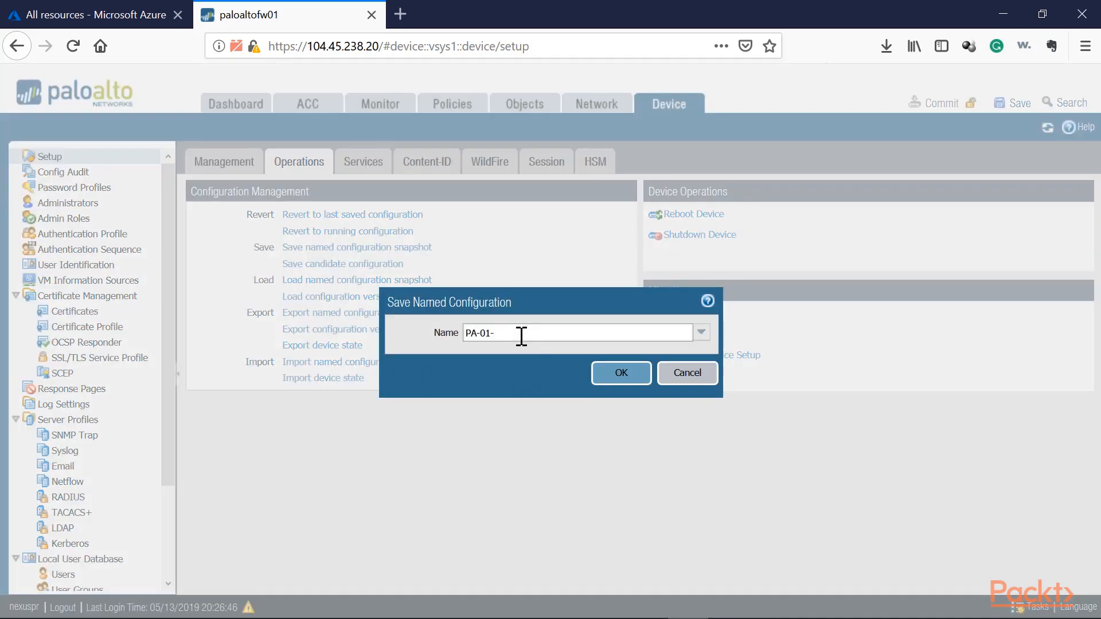
text(7.1.0)
drag(456, 334, 433, 333)
click(526, 331)
click(620, 377)
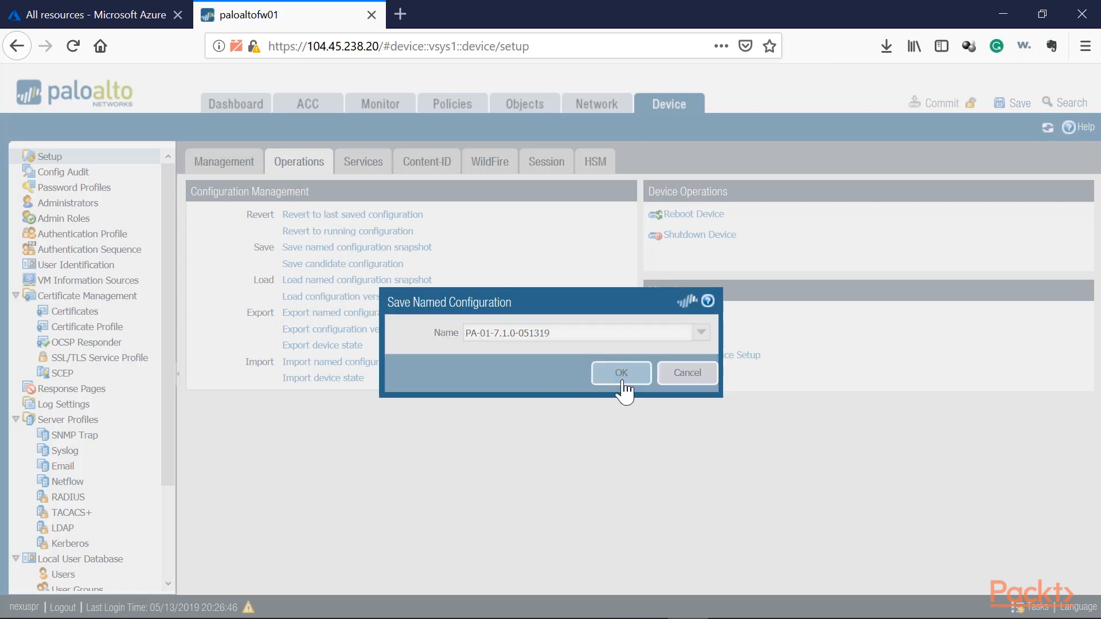
click(548, 410)
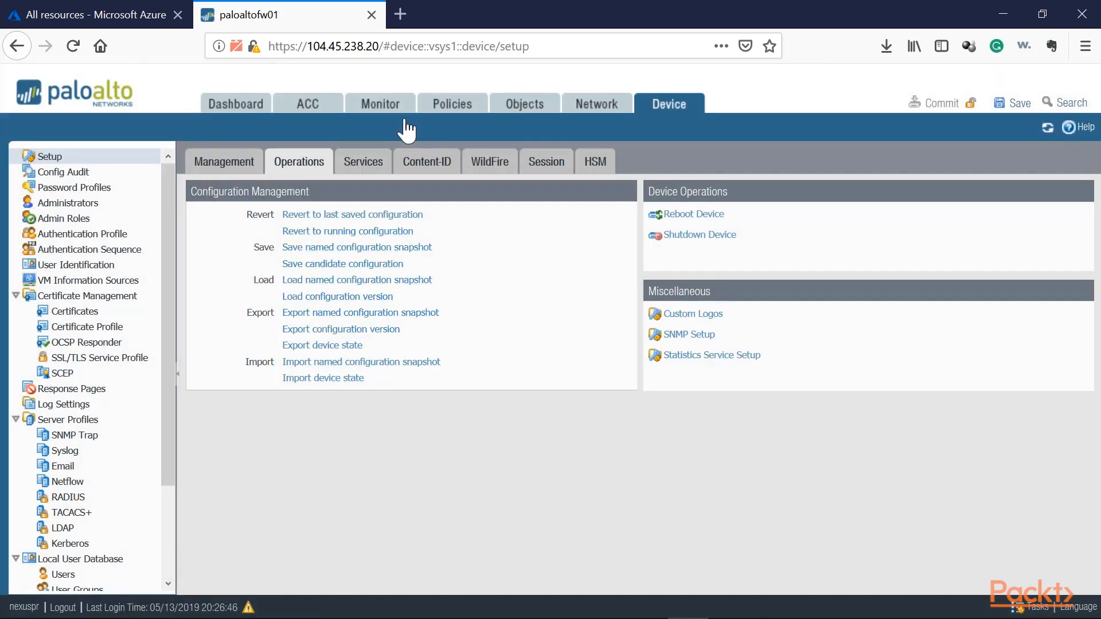
Export the named configuration snapshot PA-01-7.1.0-051319 and save the file to the computer.
click(322, 320)
click(700, 332)
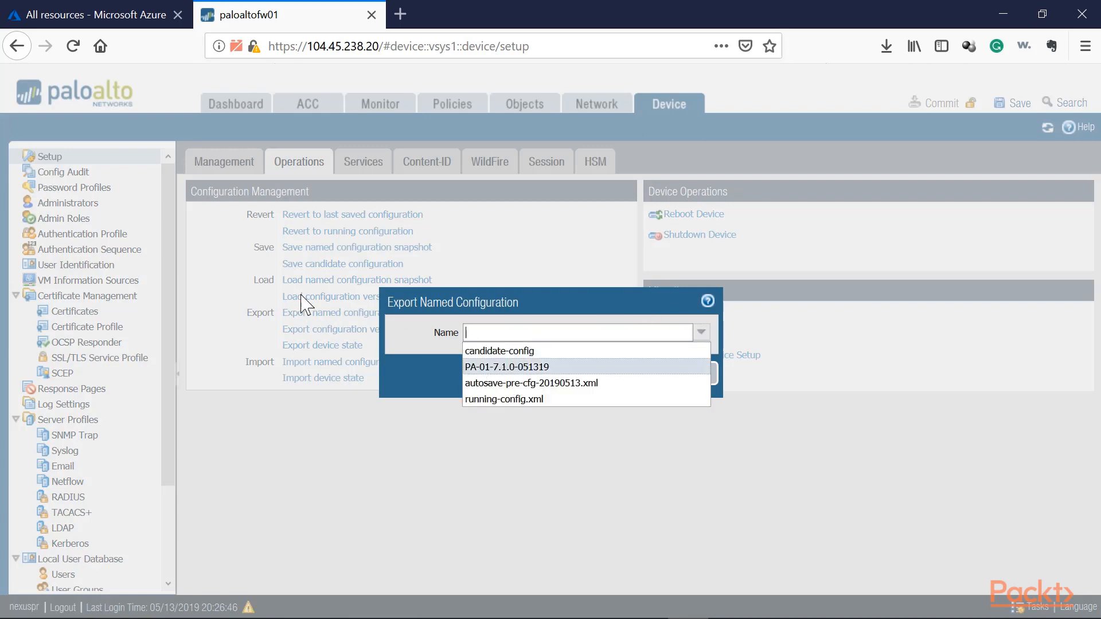
click(494, 367)
click(598, 377)
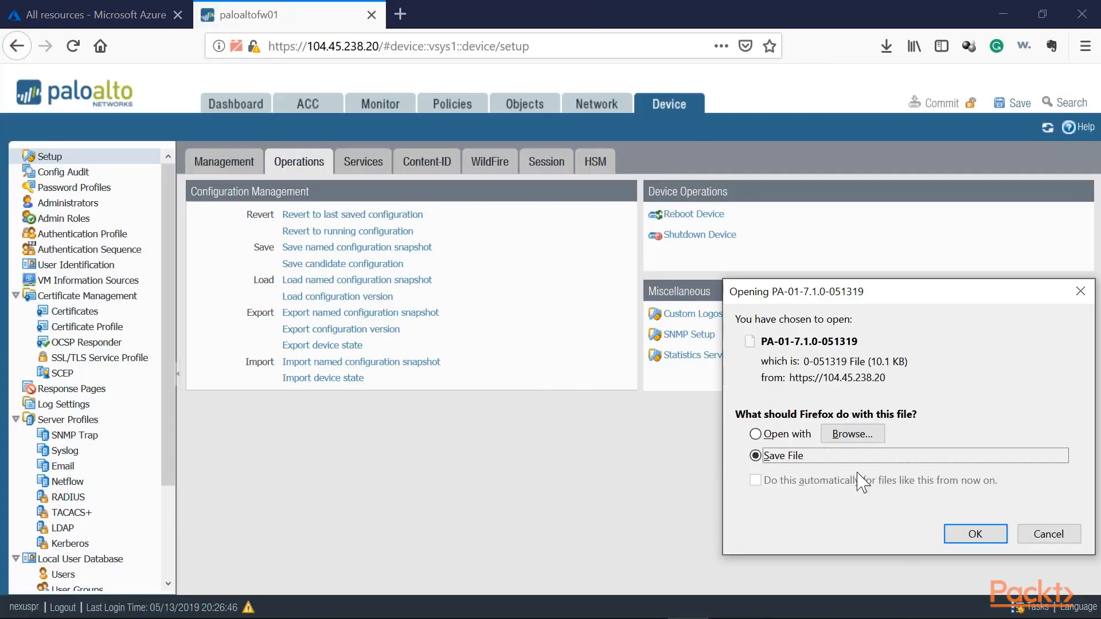
click(968, 538)
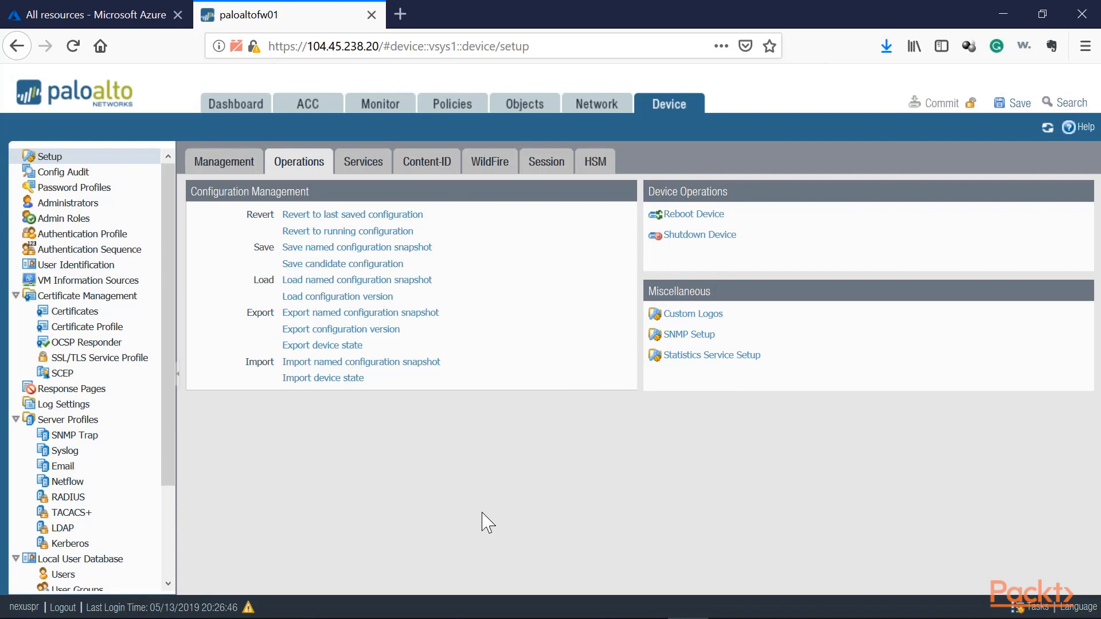
Open the device's software release list and check the installation status of version 7.1.23.
scroll(83, 378, down, 3)
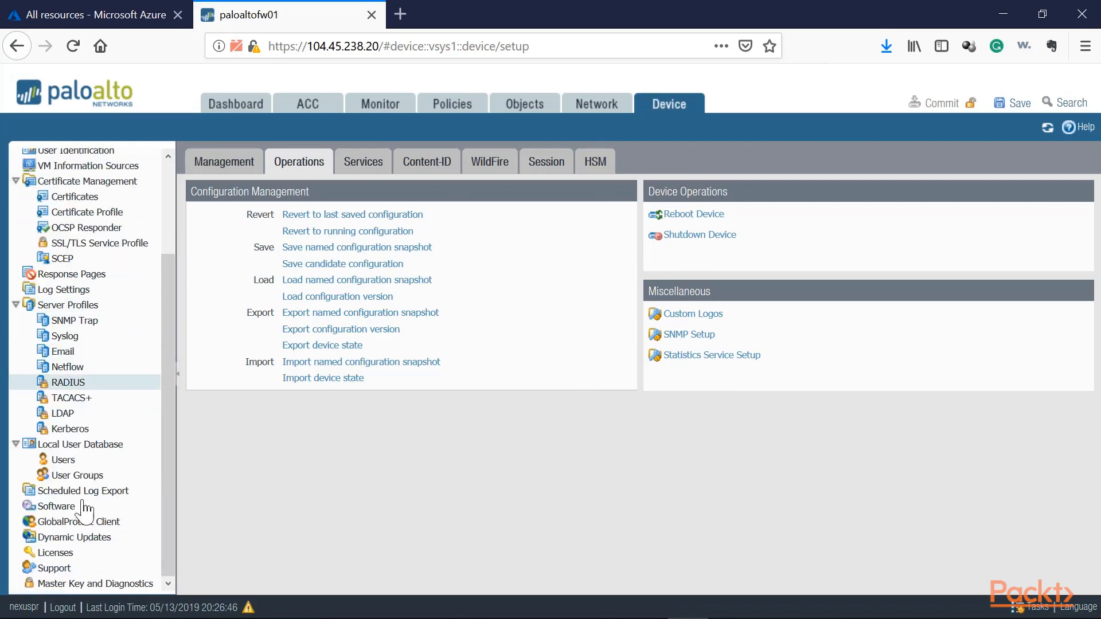
click(74, 506)
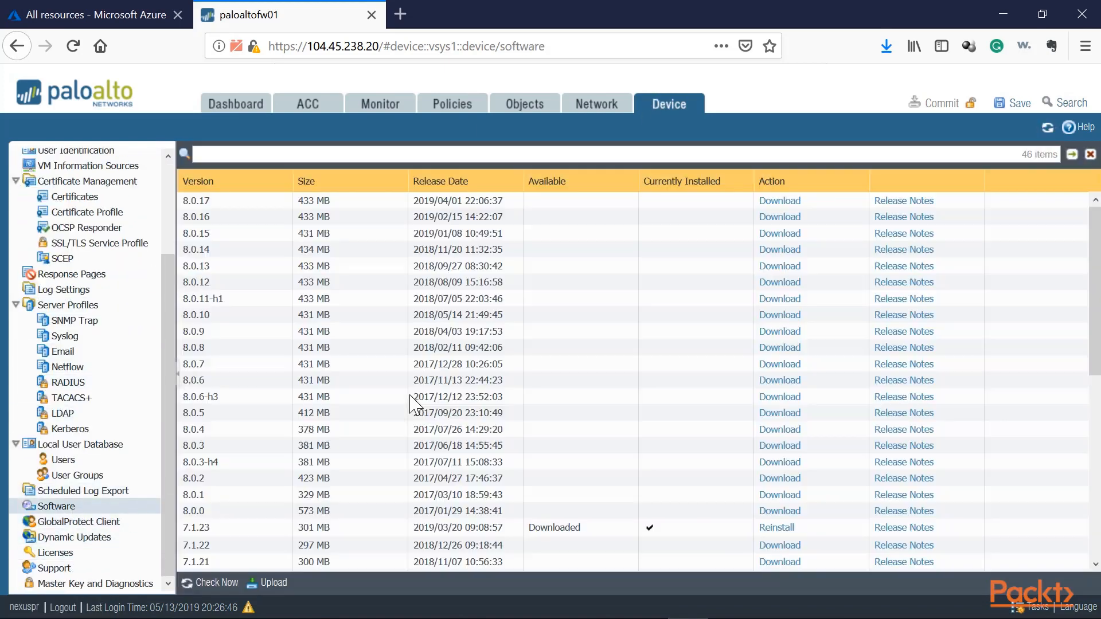
scroll(344, 458, down, 5)
scroll(679, 278, up, 2)
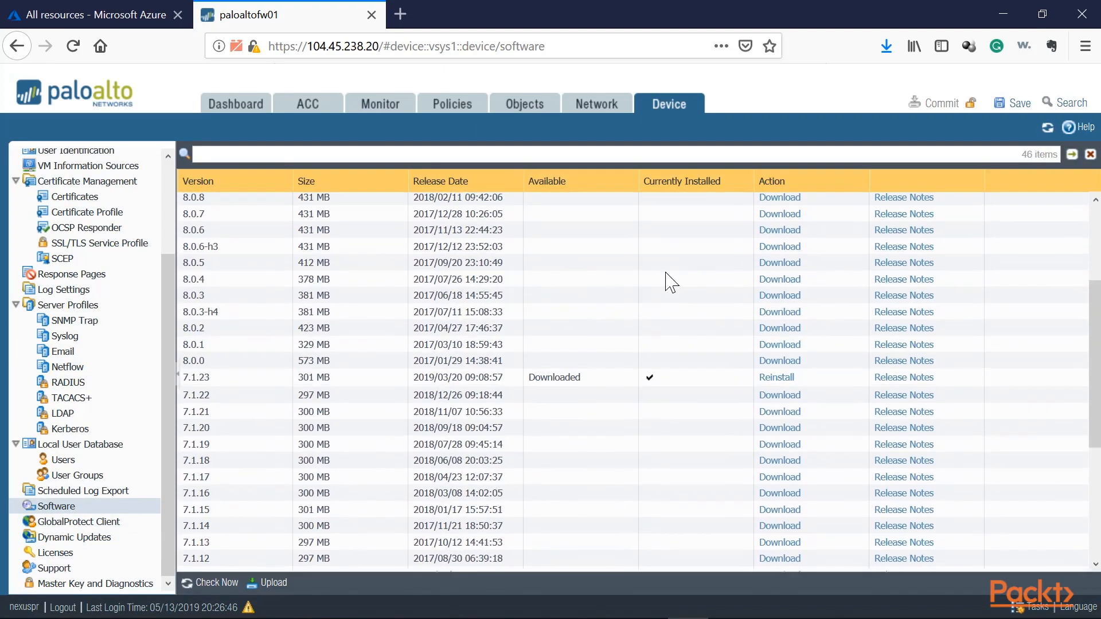
scroll(671, 281, up, 3)
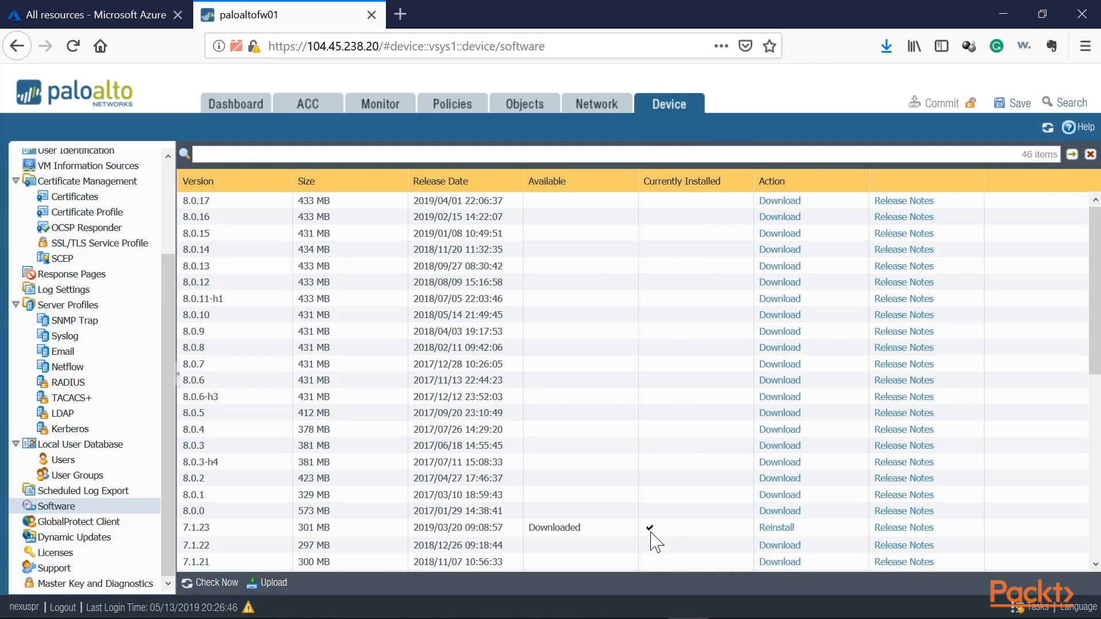
click(202, 531)
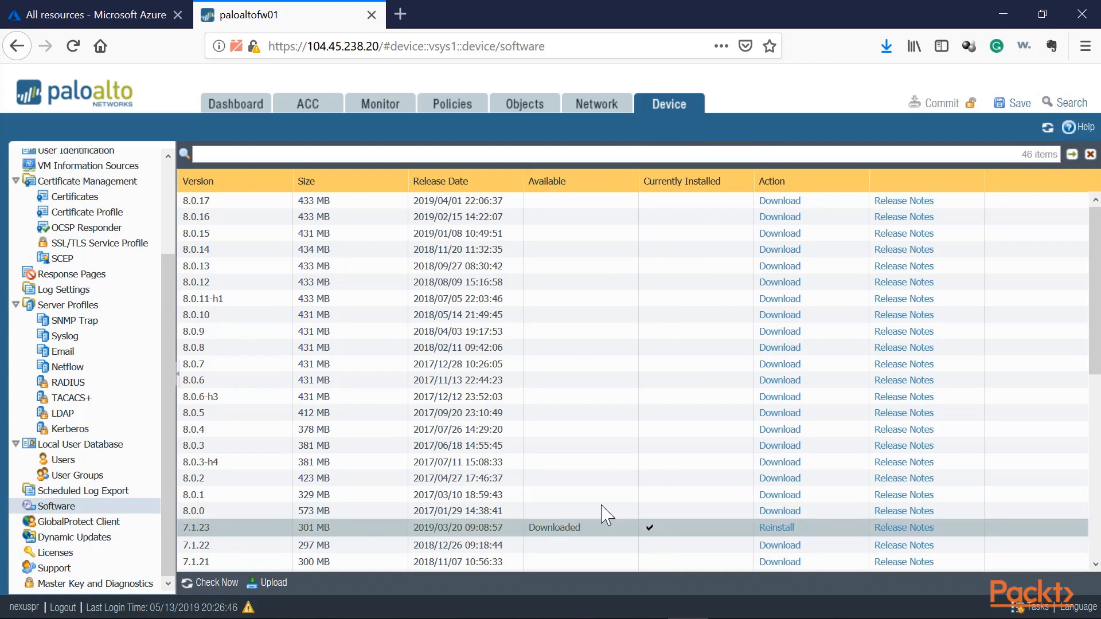
Download software version 8.0.0 and try to install it, reviewing and accepting the feature release warning about configuration backup.
click(228, 510)
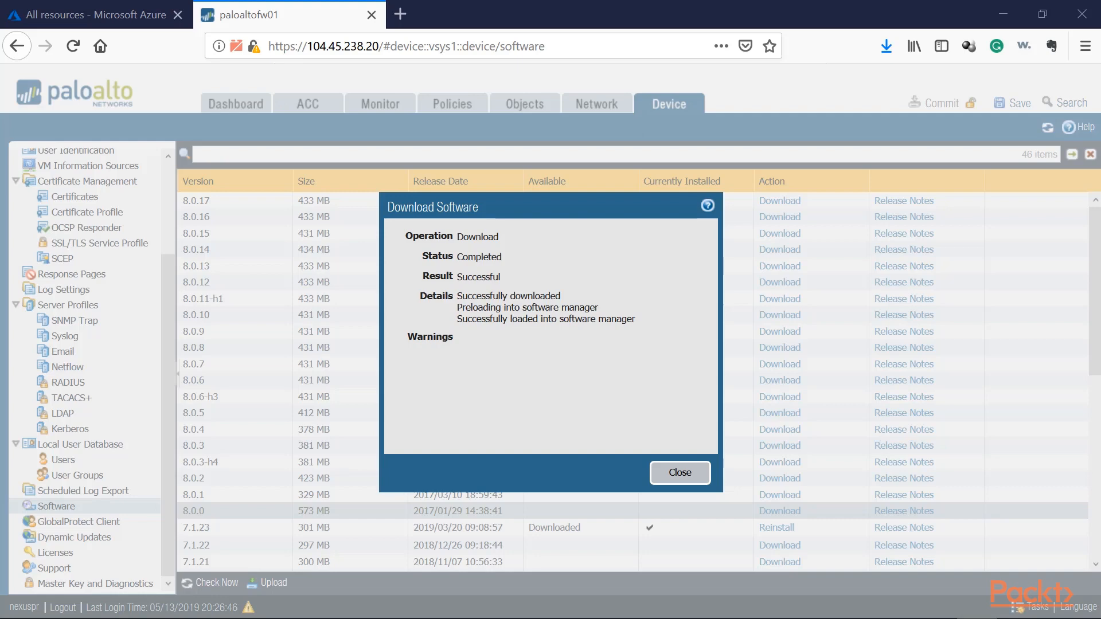
click(665, 473)
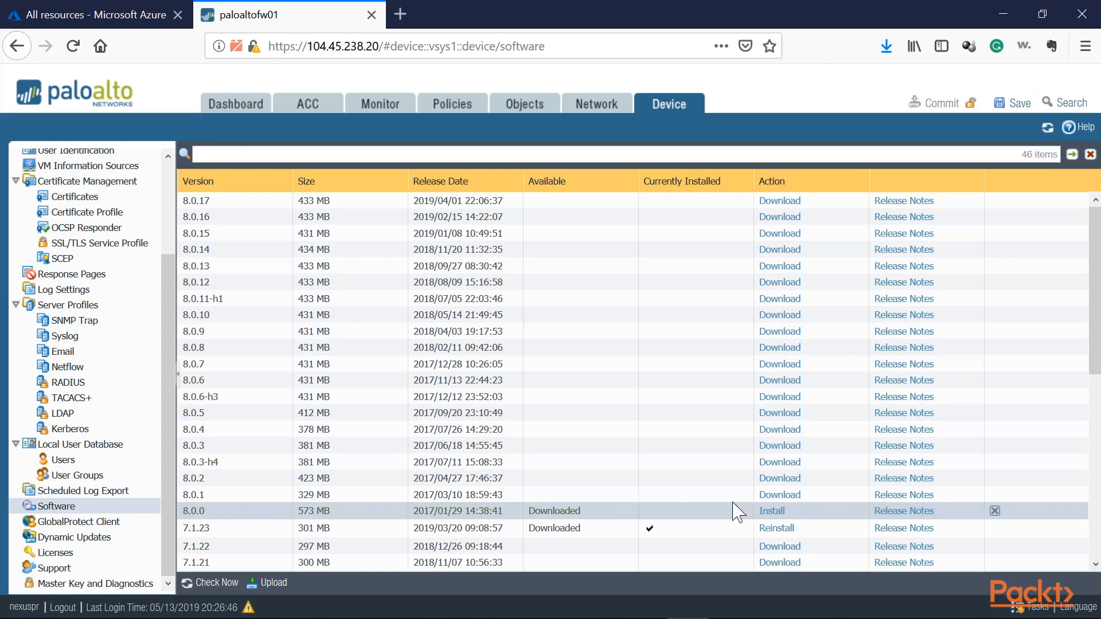
click(771, 511)
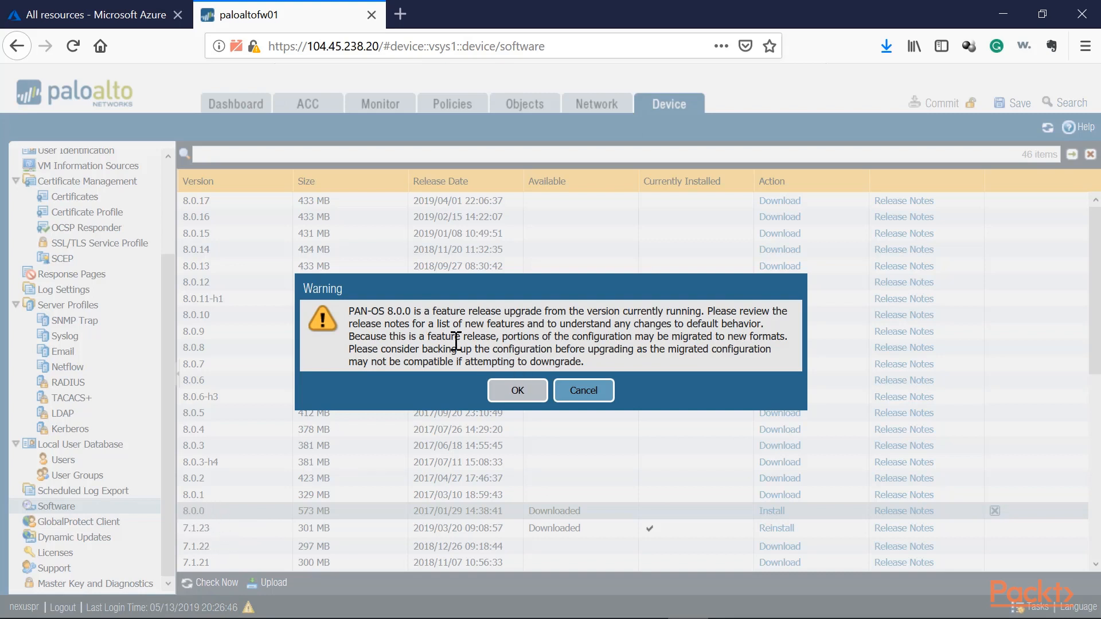
drag(409, 348, 493, 381)
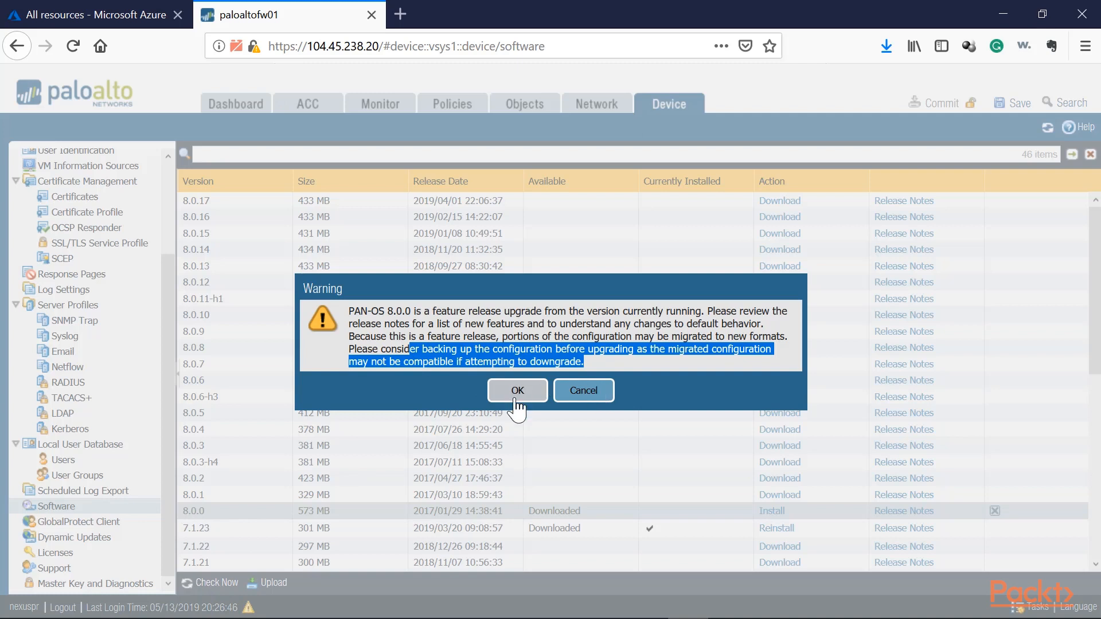
click(418, 319)
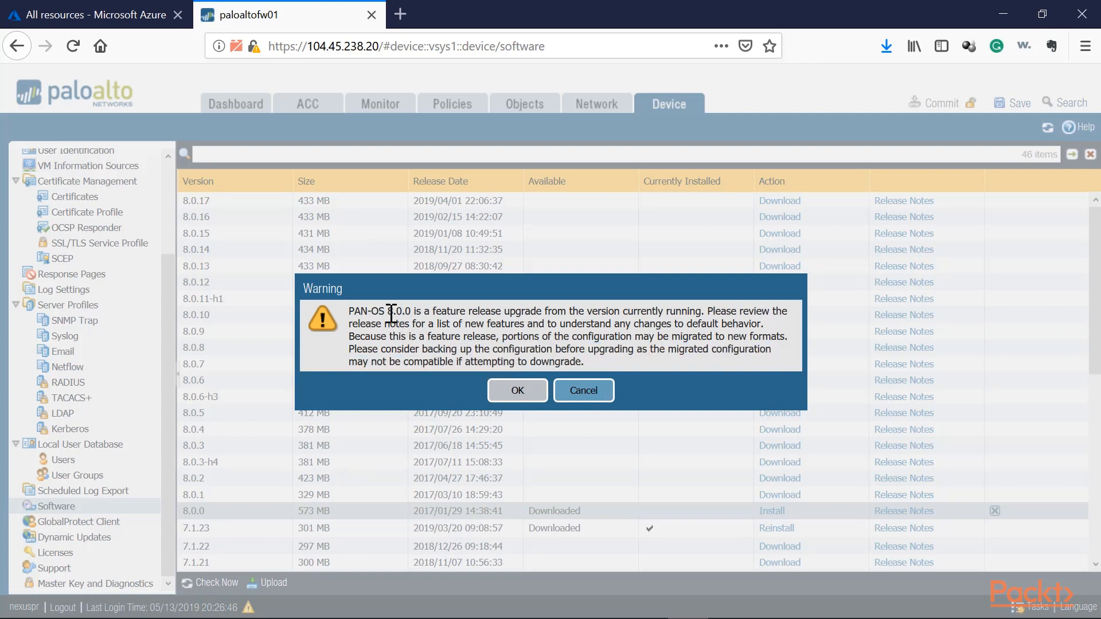
drag(387, 311, 411, 315)
click(517, 390)
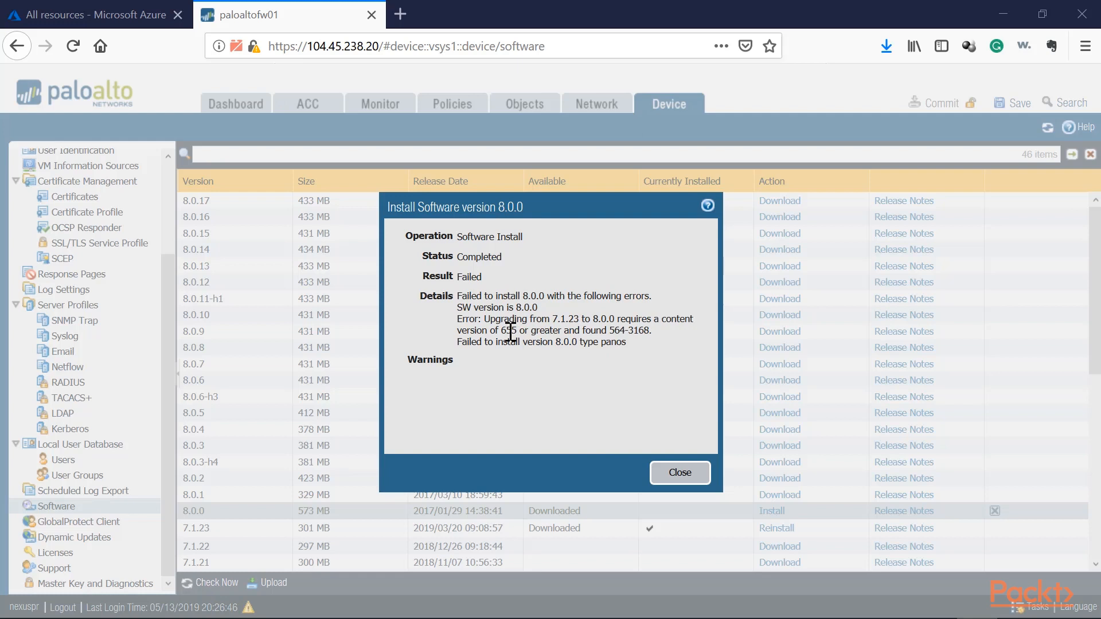
Examine the required and found content versions in the 8.0.0 installation report, and close the report.
drag(495, 332, 526, 332)
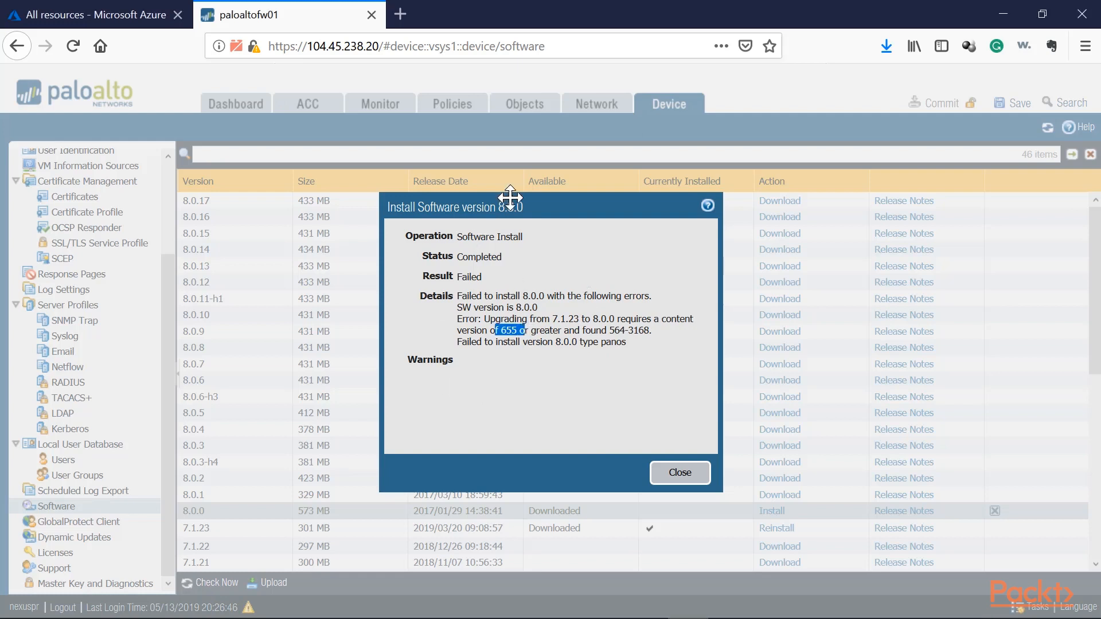
click(530, 333)
drag(498, 332, 522, 333)
drag(649, 332, 612, 334)
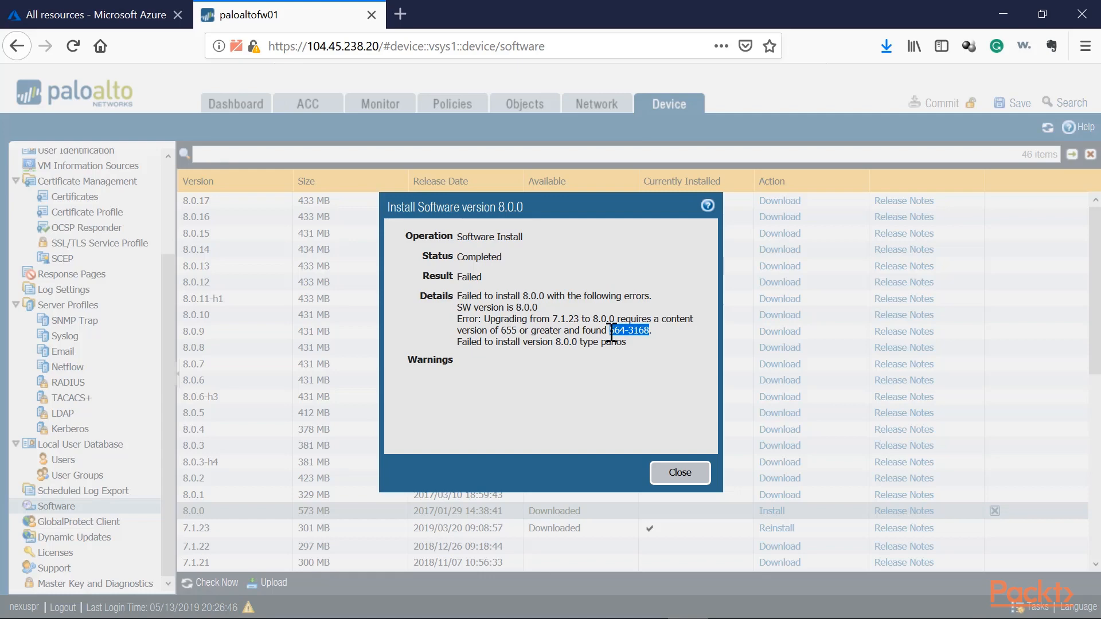
click(679, 472)
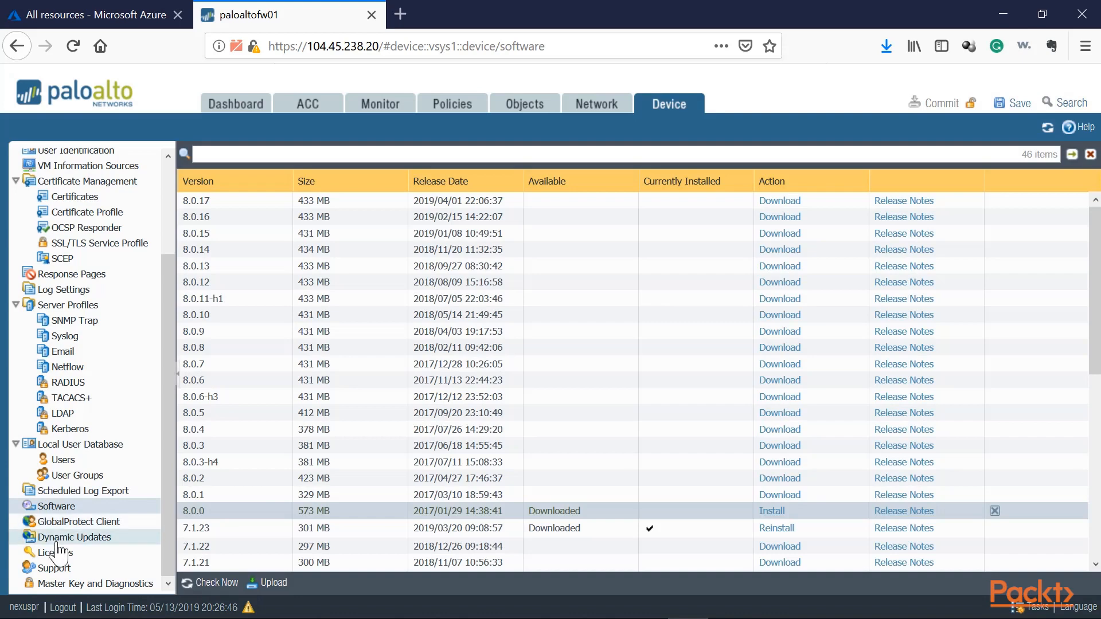
Check for dynamic updates, and download and install the Applications and Threats content version 8151-5448.
click(58, 540)
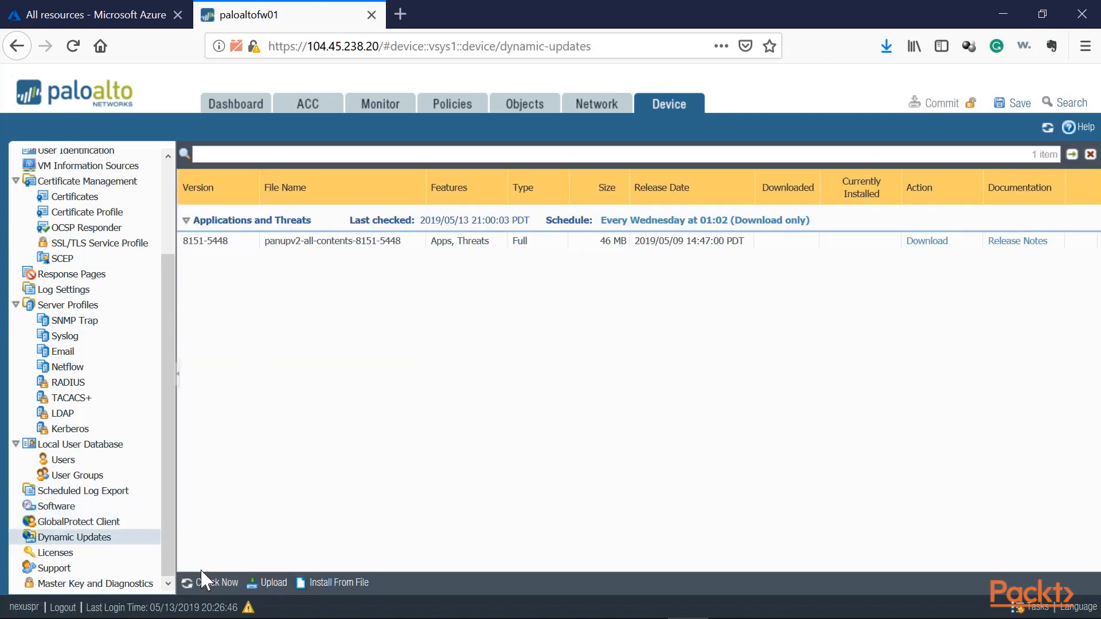
click(205, 583)
click(239, 244)
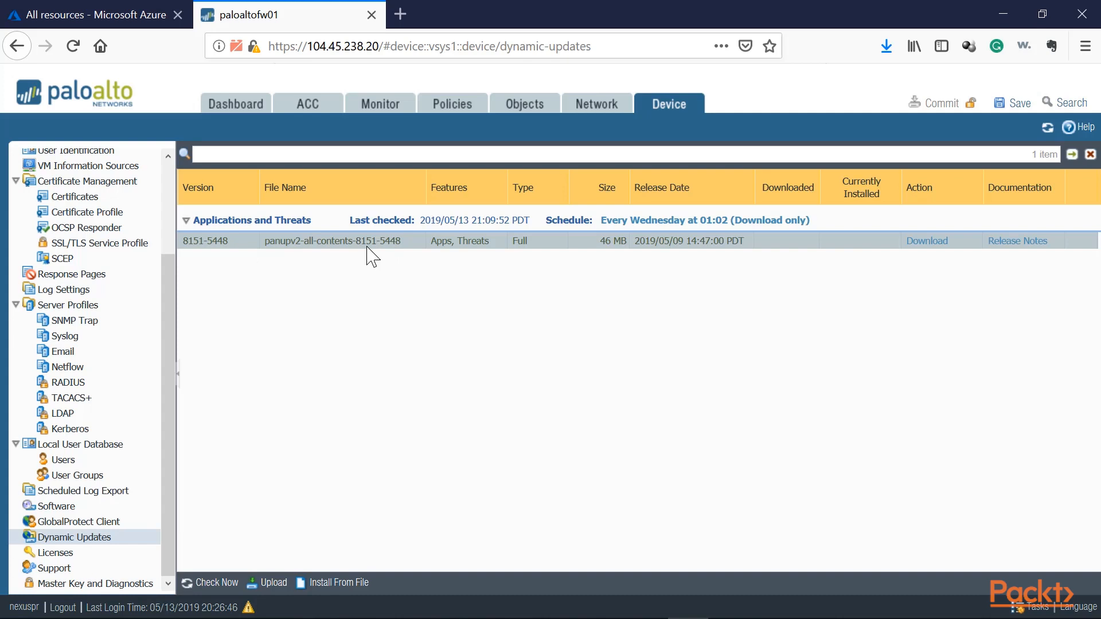
click(927, 241)
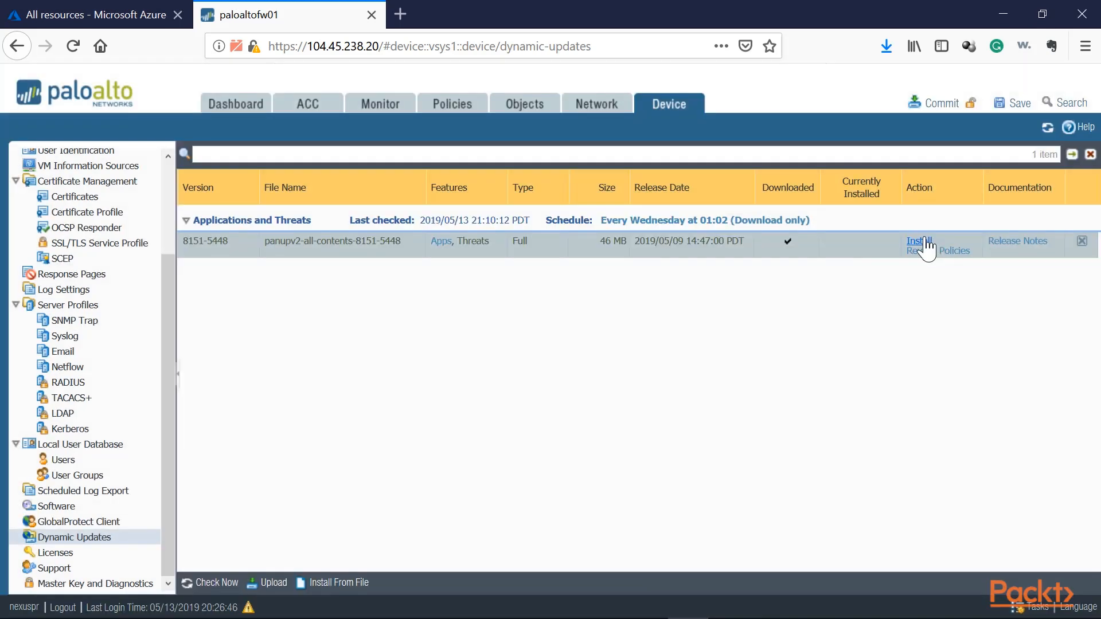
click(922, 241)
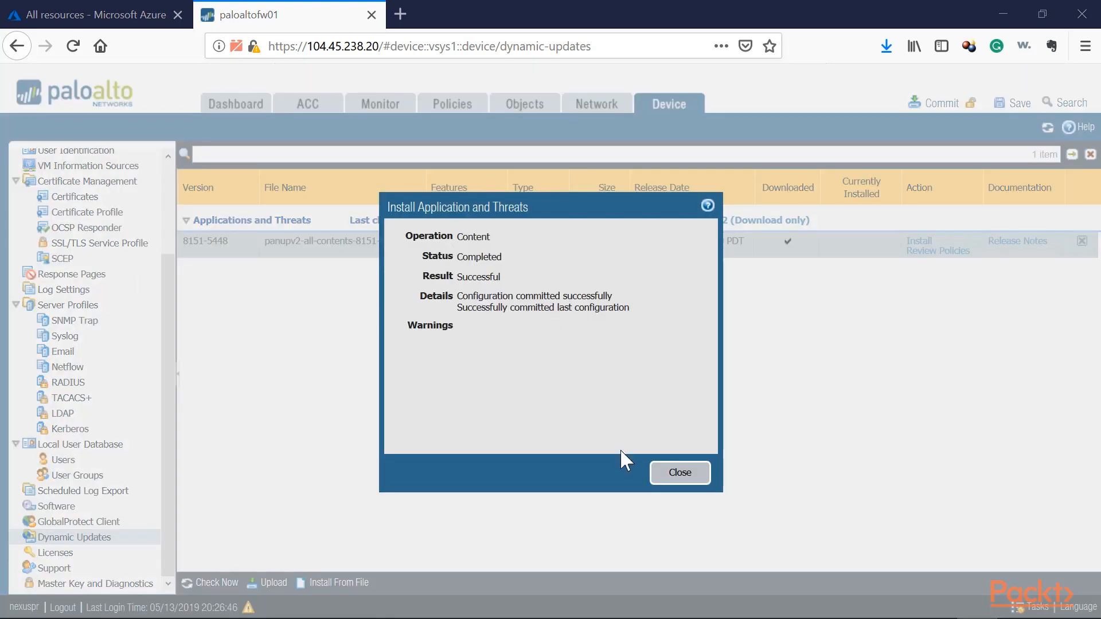
click(678, 484)
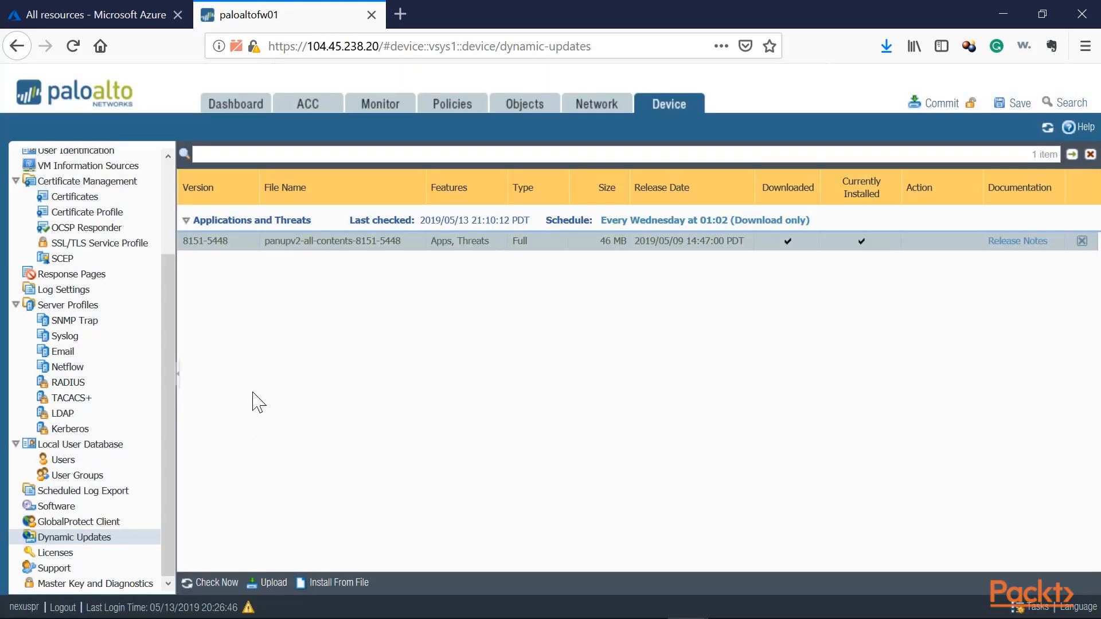
Check for dynamic updates again, download and install antivirus version 2977-3487, and refresh the update list.
click(217, 582)
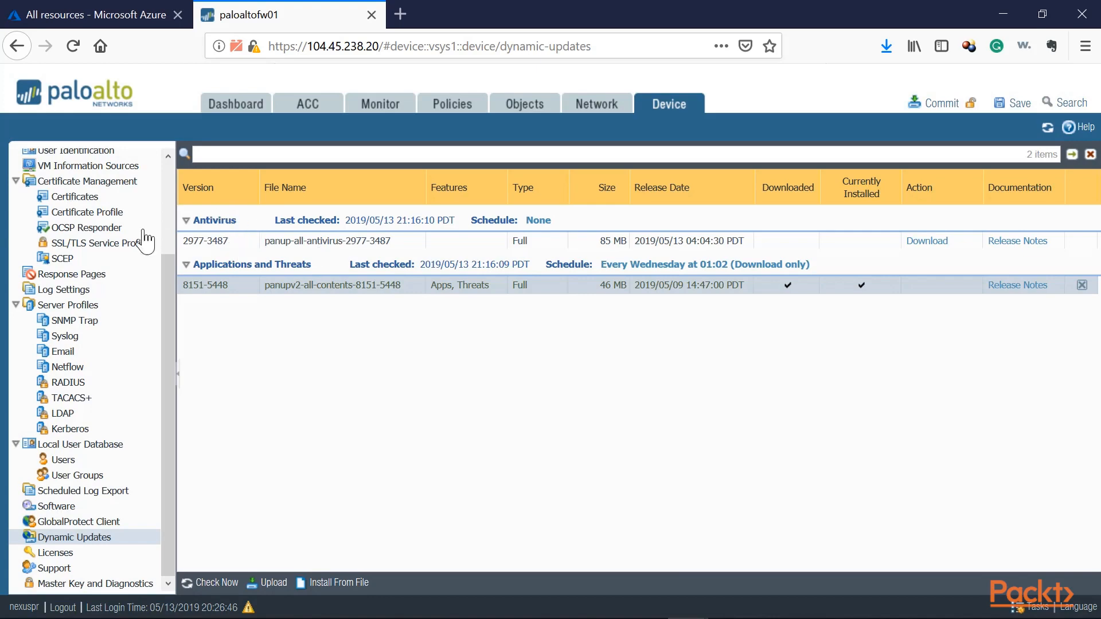
click(927, 241)
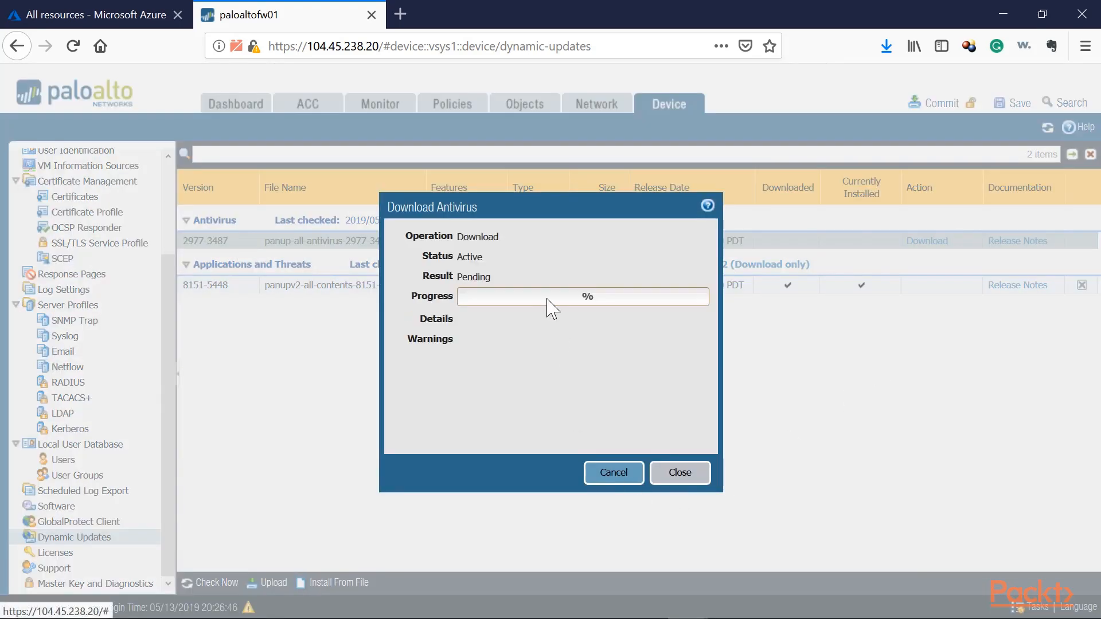
click(679, 474)
click(930, 241)
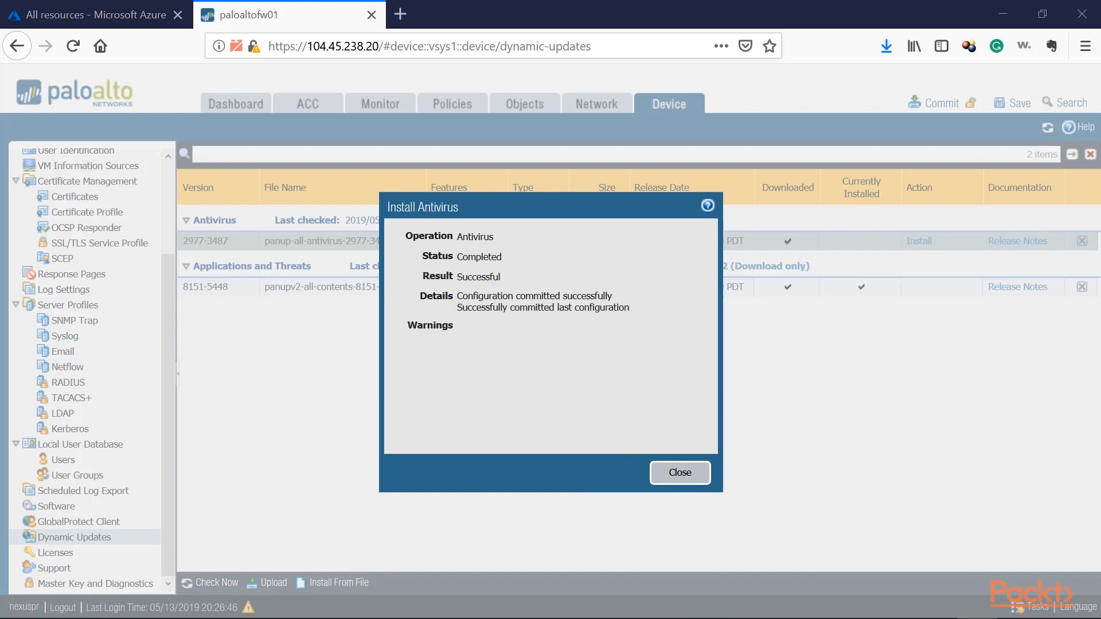
click(665, 478)
click(214, 583)
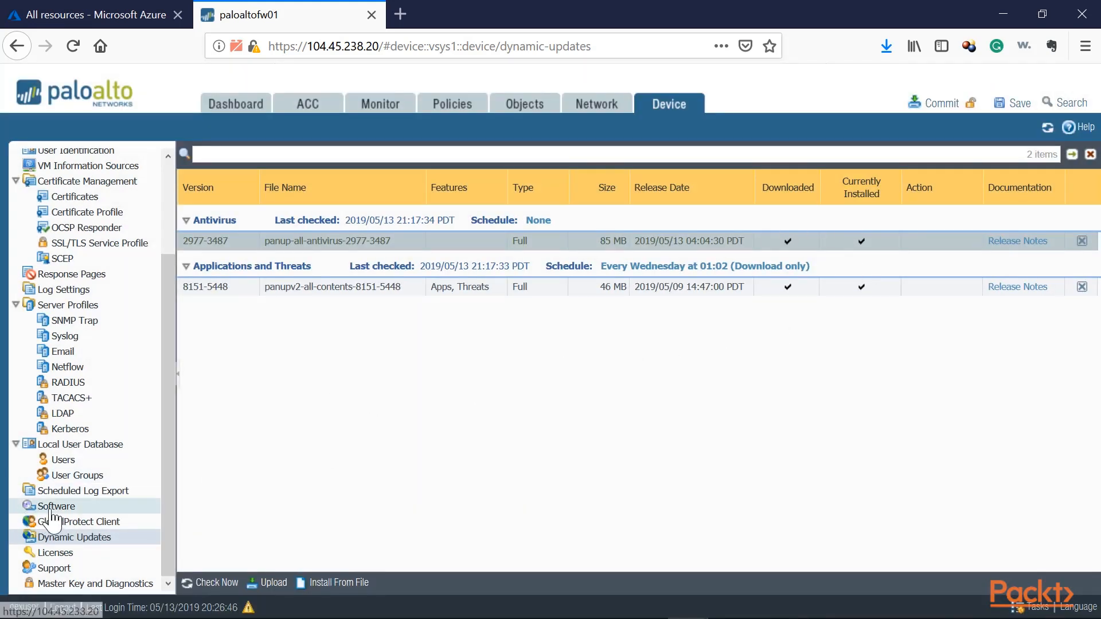
Install the downloaded software version 8.0.0 from the release list, accept the feature release warning, and reboot the device.
click(26, 507)
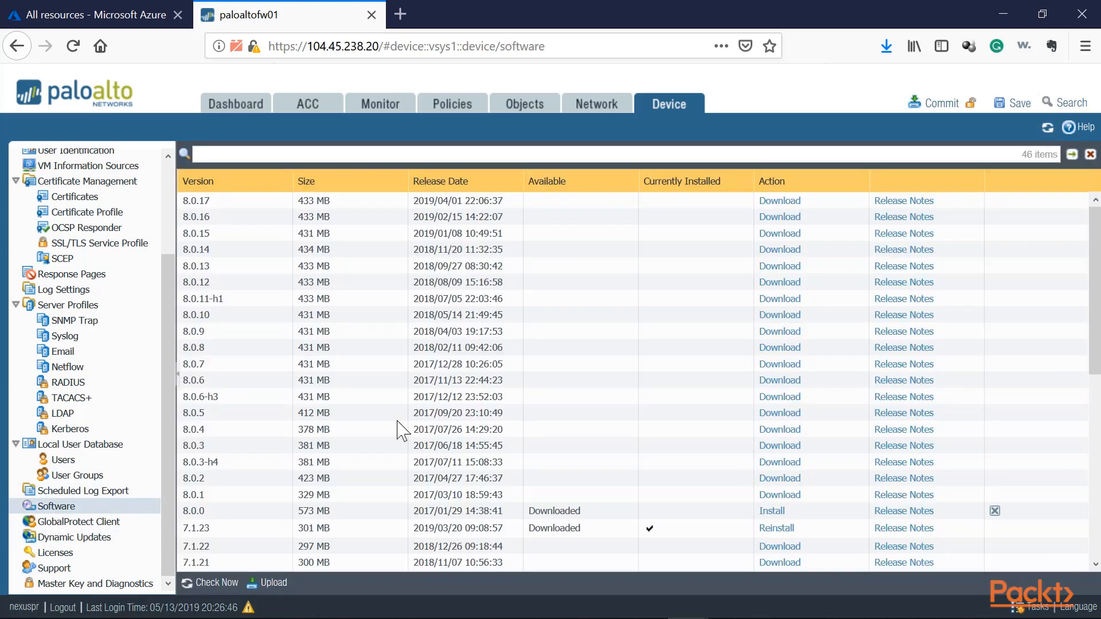
click(769, 511)
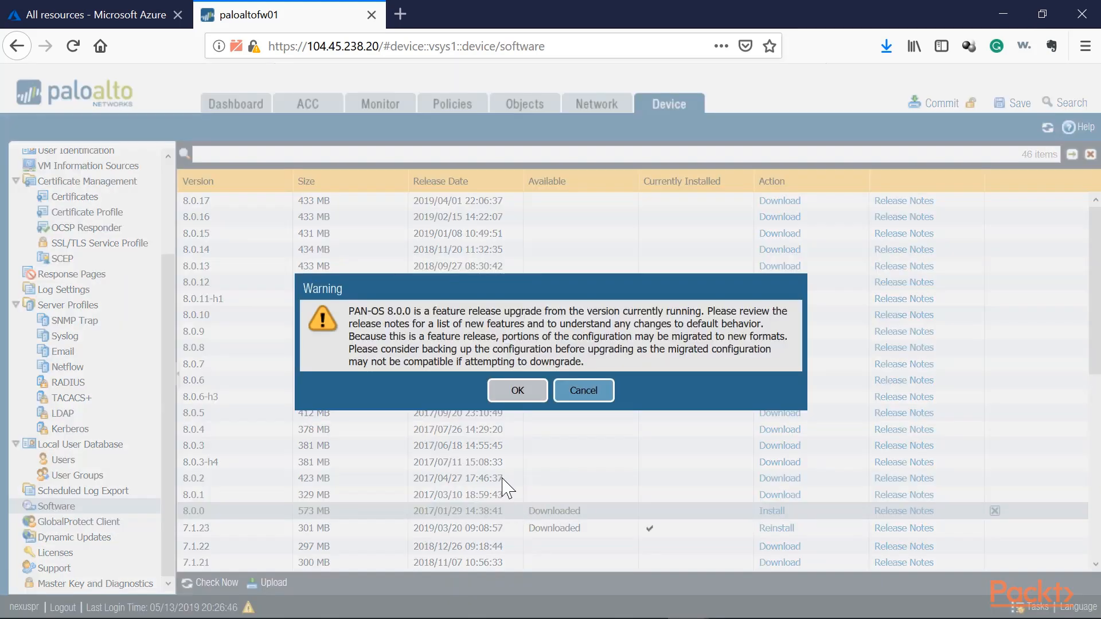
click(517, 393)
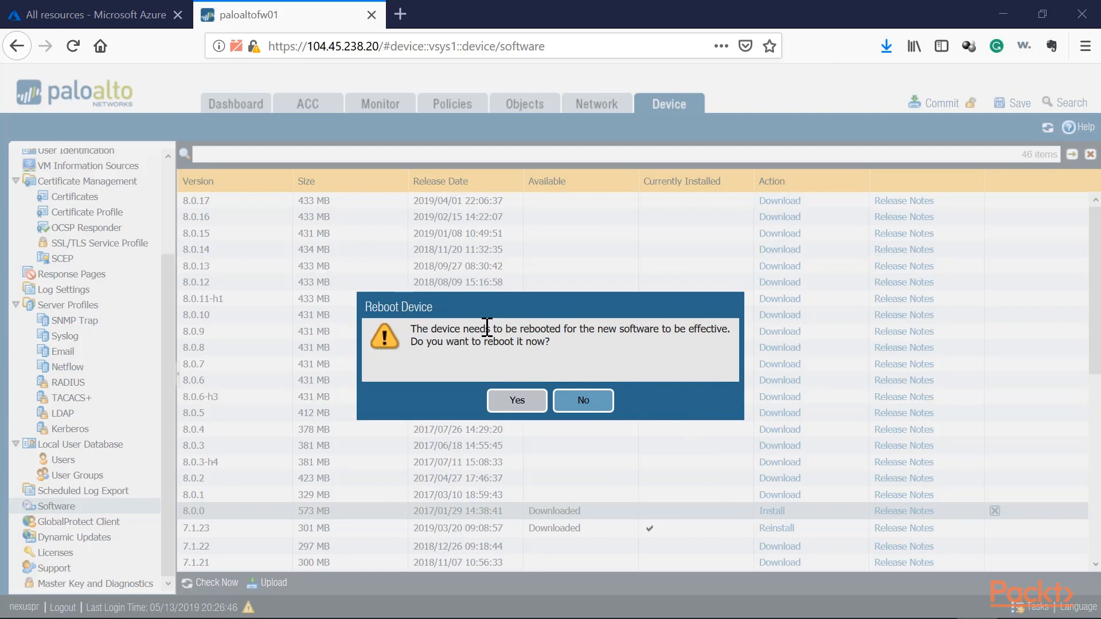
click(517, 404)
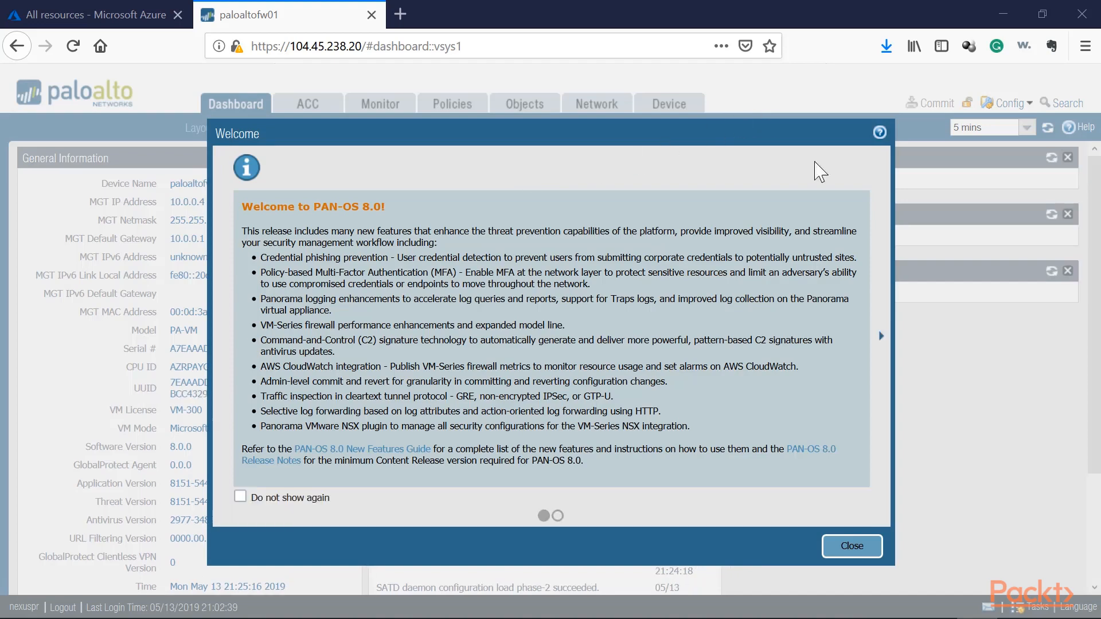
Dismiss the PAN-OS 8.0 welcome message and check the software version in the dashboard's general information.
click(852, 546)
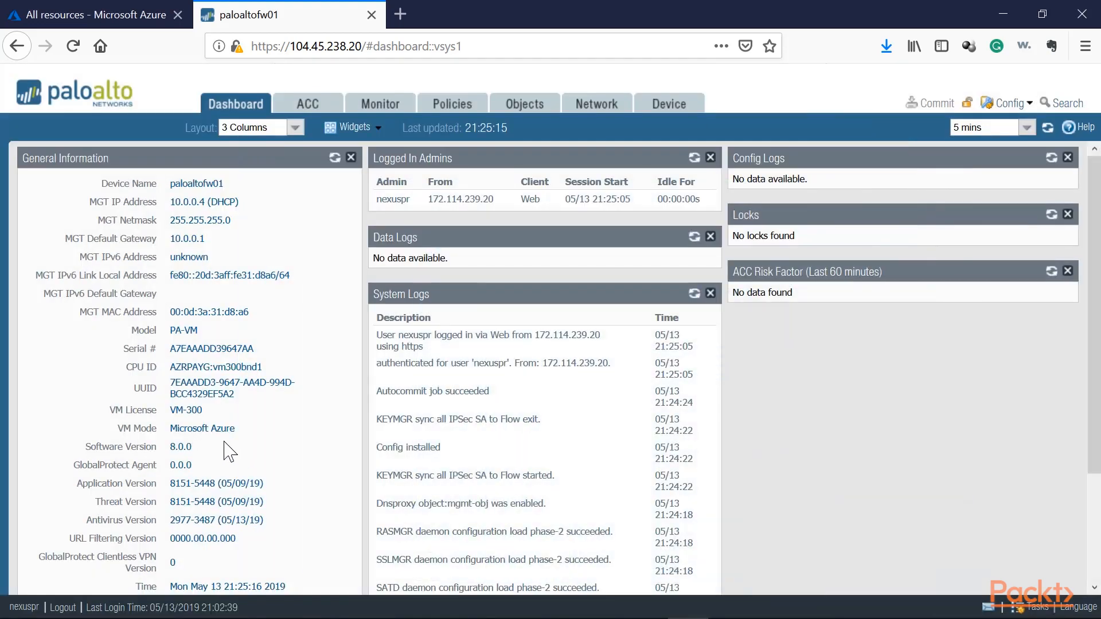
drag(194, 448, 171, 447)
click(196, 447)
drag(195, 447, 170, 447)
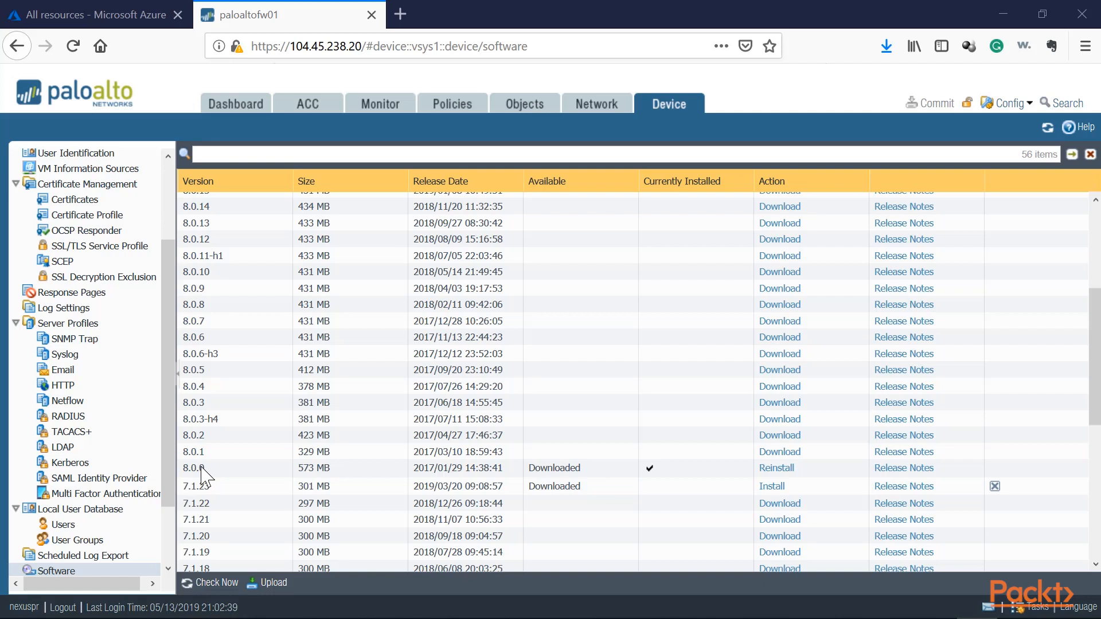
Look over the software release list, comparing the 8.0.0, 8.0.17 and 8.1.0 entries as possible upgrade targets.
scroll(202, 473, up, 5)
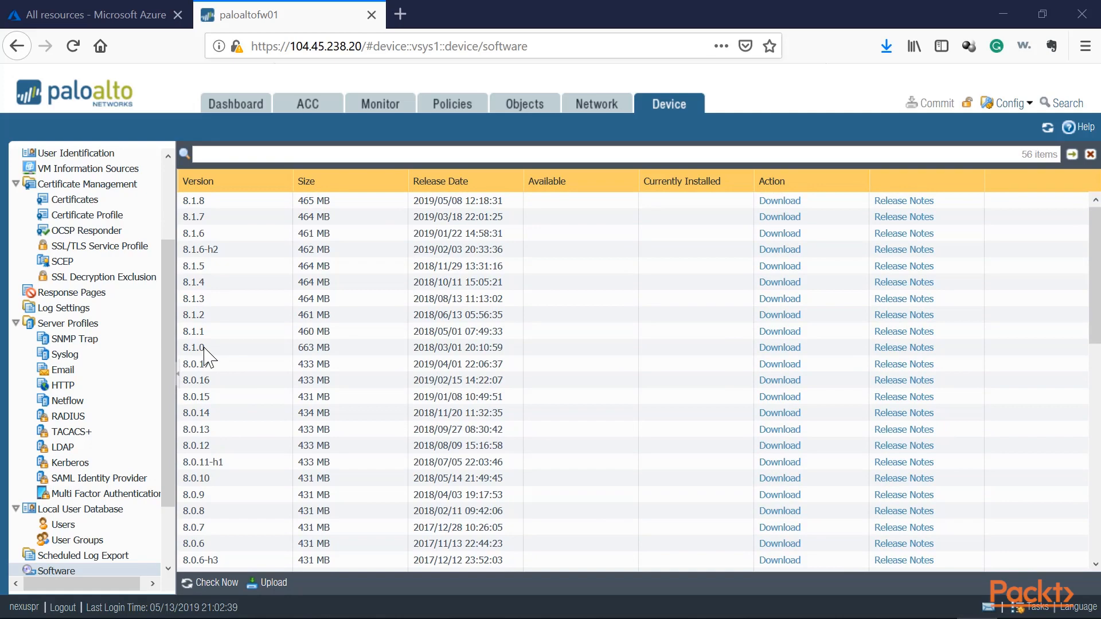
scroll(205, 357, down, 5)
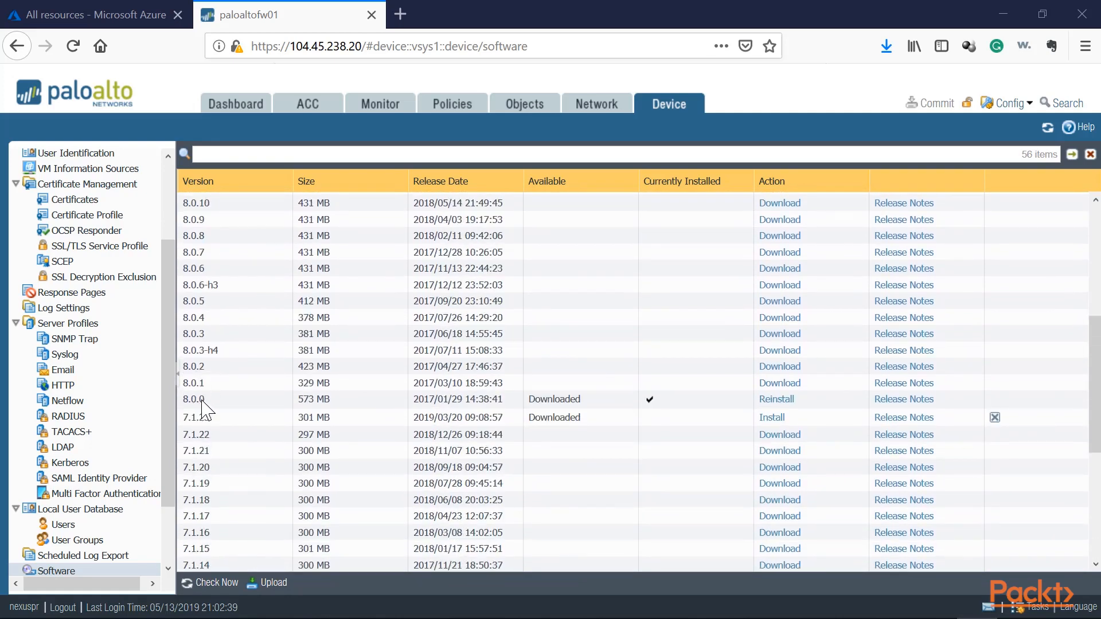
scroll(204, 364, up, 5)
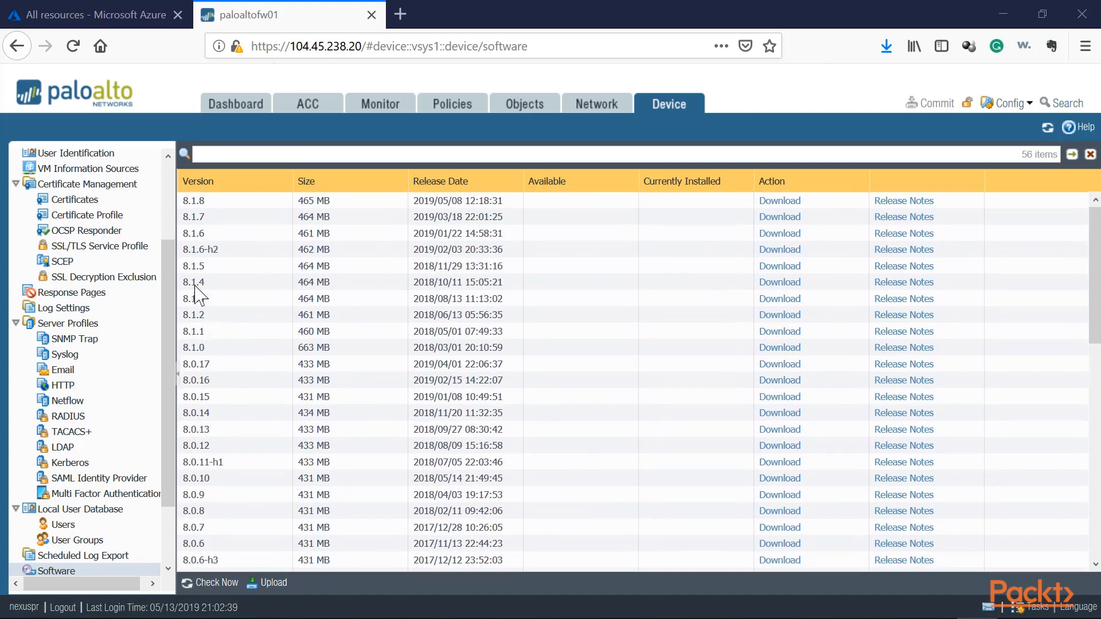
click(210, 367)
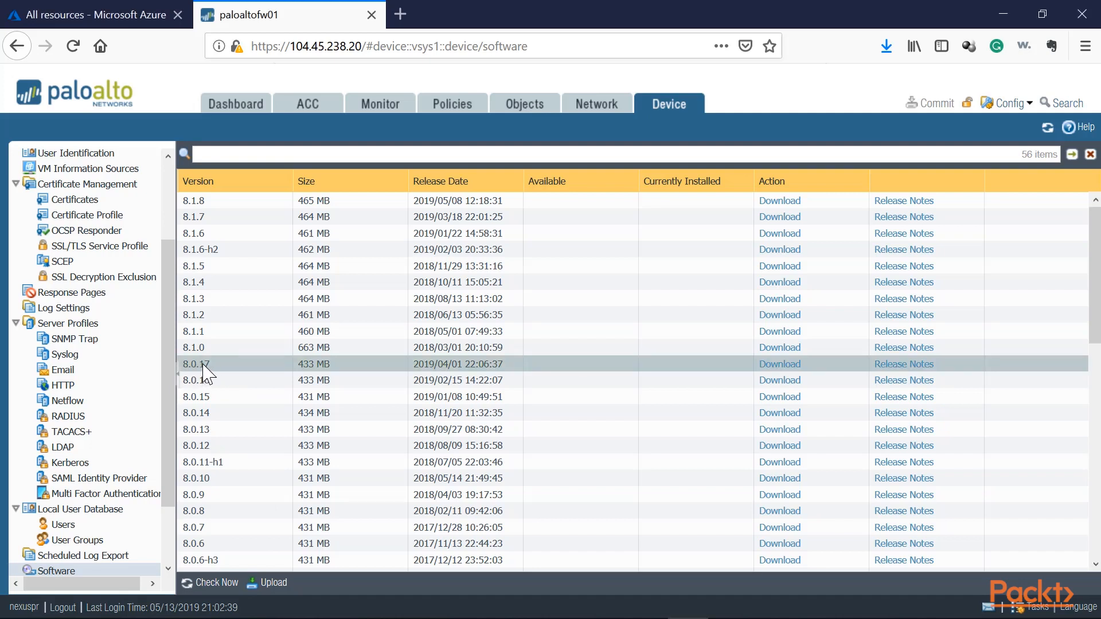
click(197, 349)
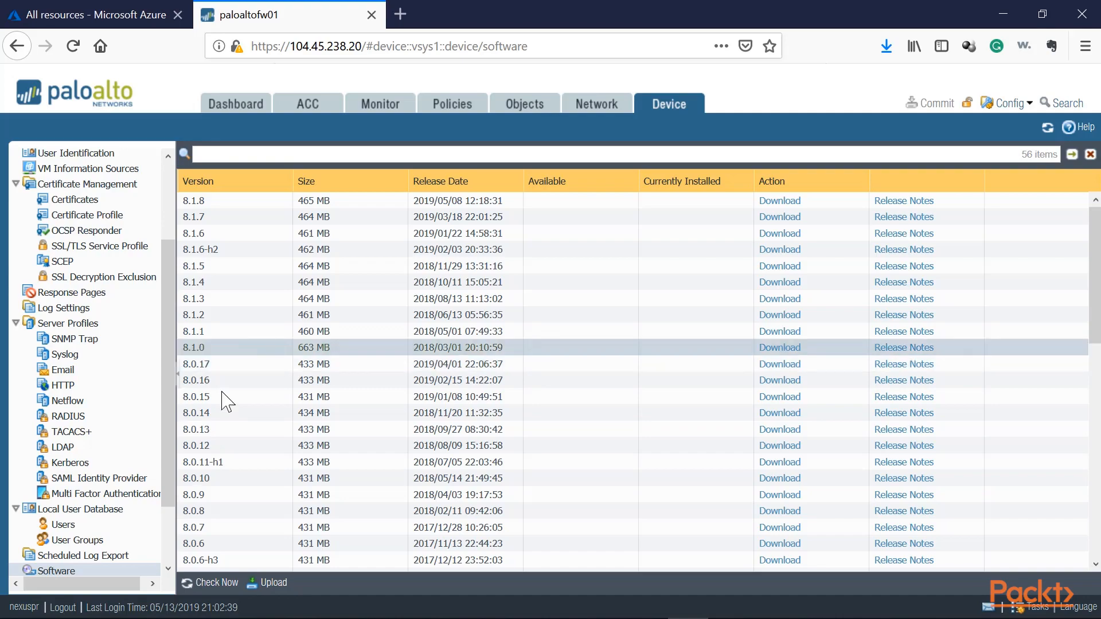
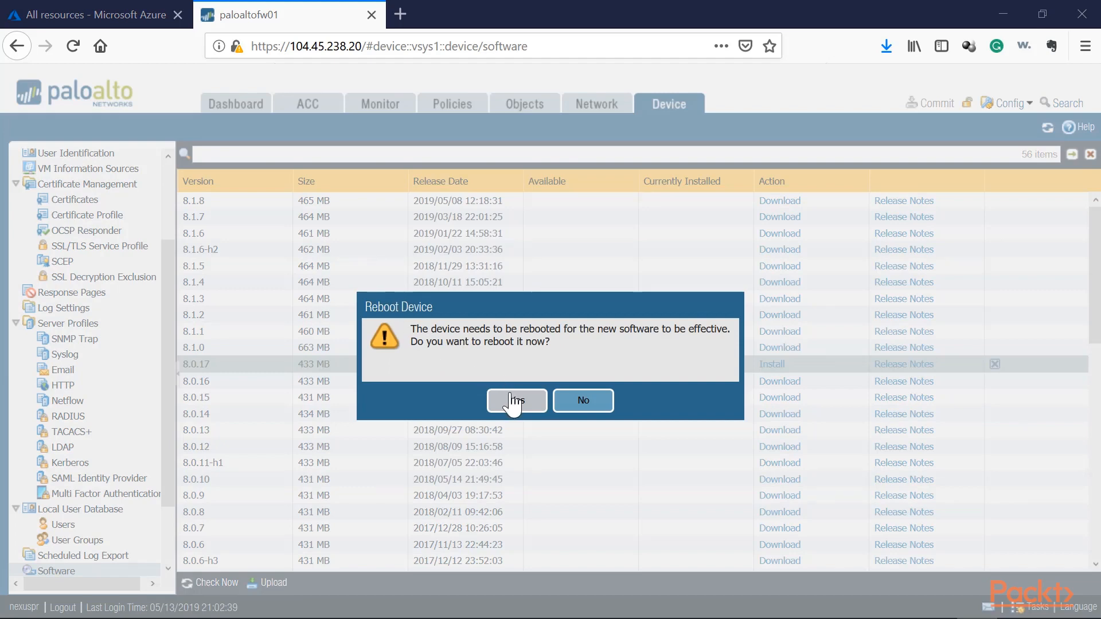
Reboot the device to put software version 8.0.17 into effect and log back in to the firewall.
click(515, 401)
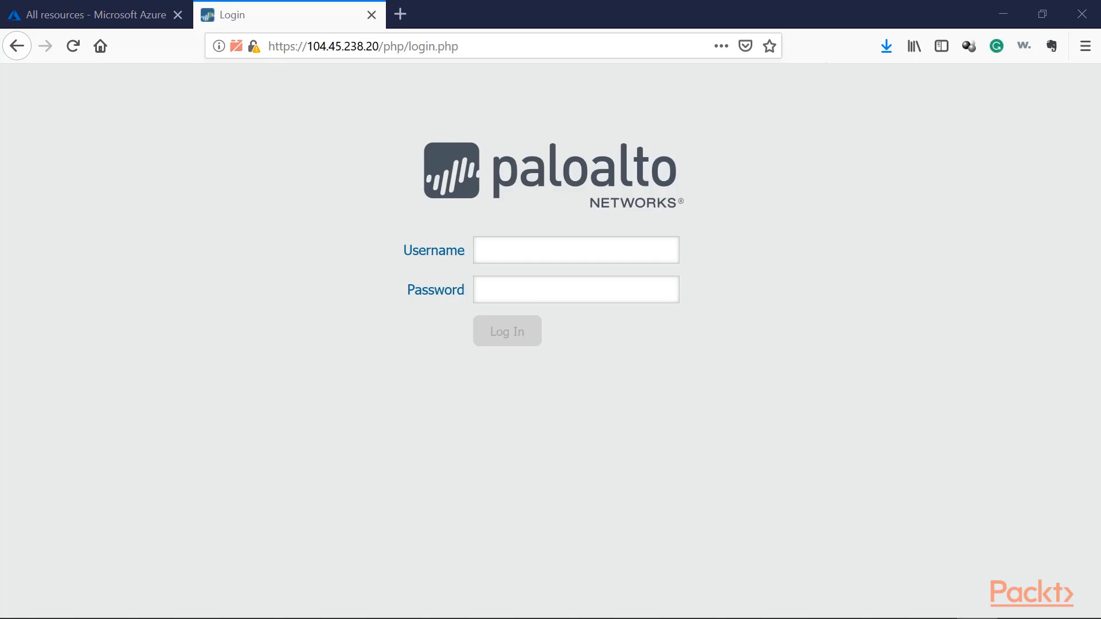
click(530, 253)
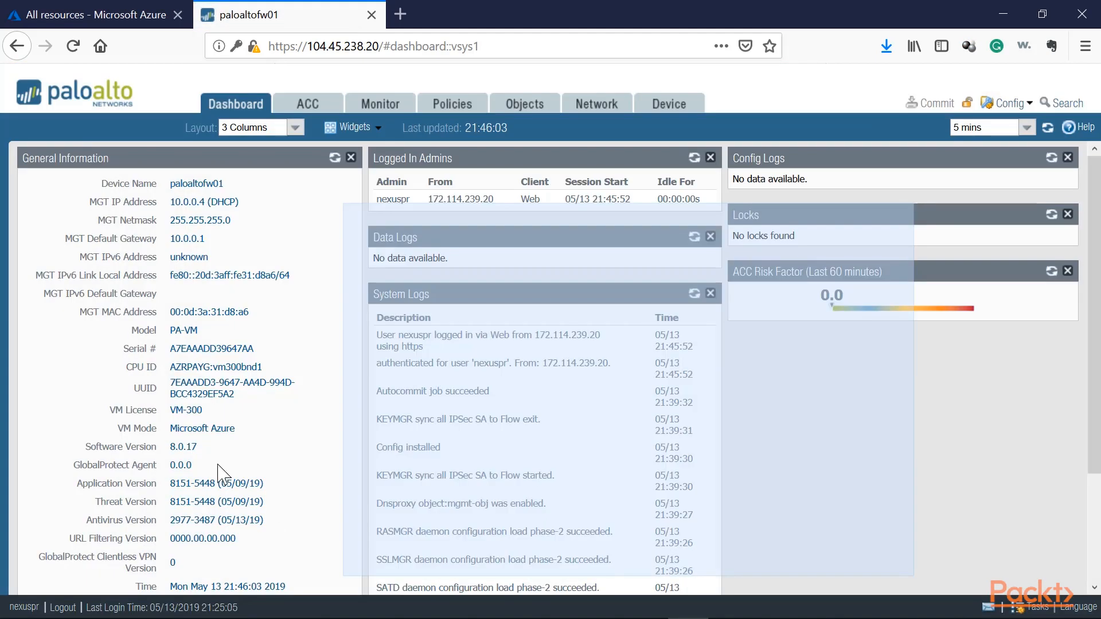
Check the software version in the dashboard's general information.
drag(196, 449, 170, 448)
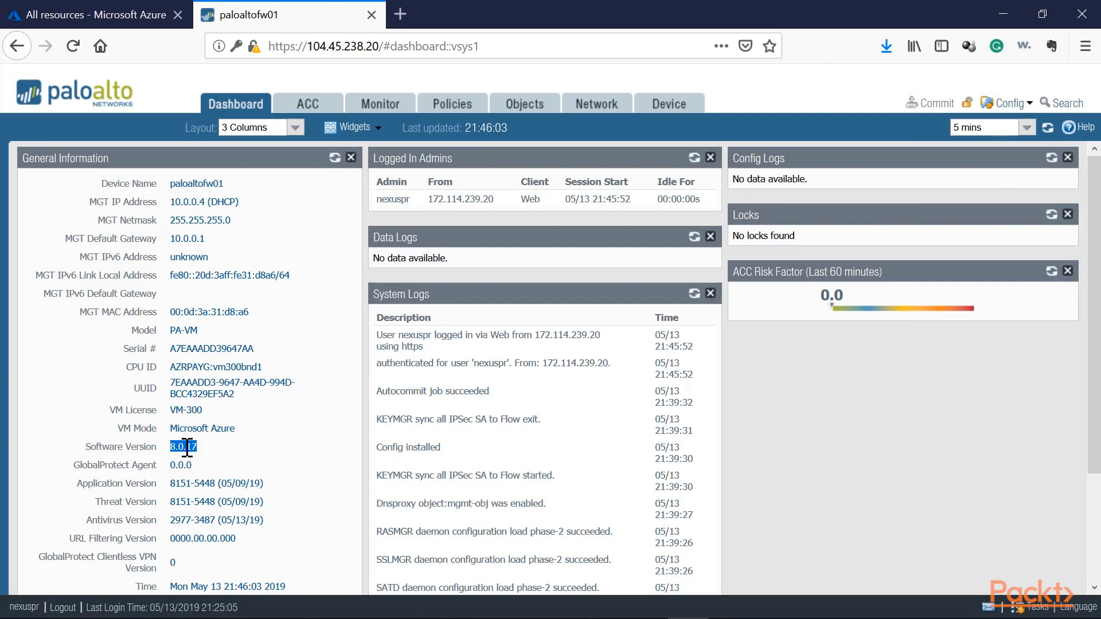
click(172, 448)
drag(171, 449, 184, 448)
Save a named configuration snapshot of the device as PA-01-8.0-051319.
click(659, 105)
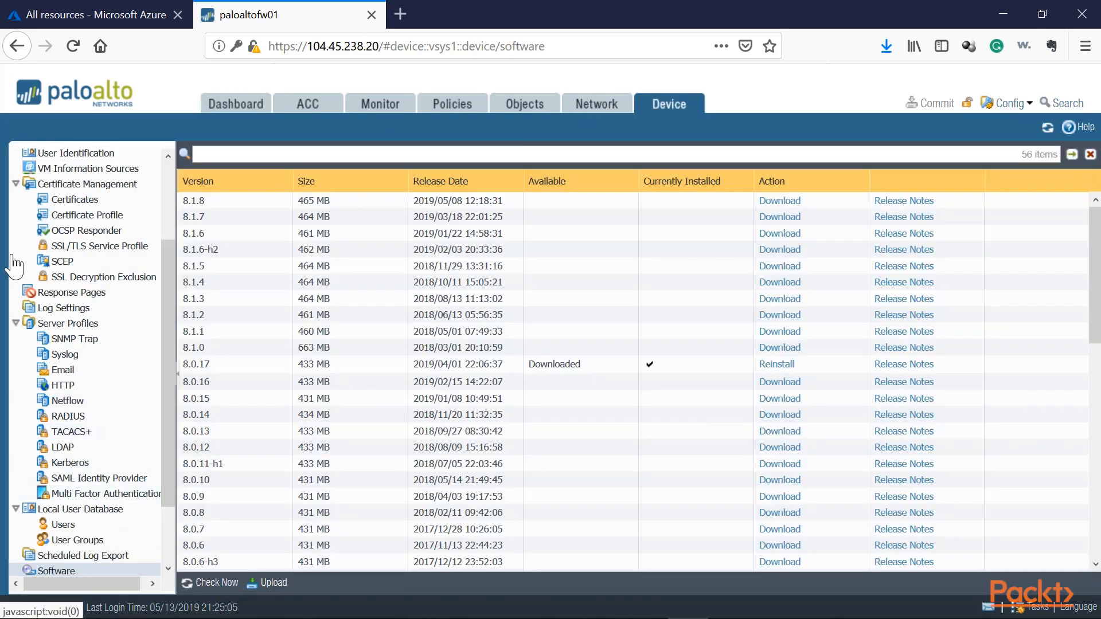
scroll(69, 252, up, 4)
click(51, 156)
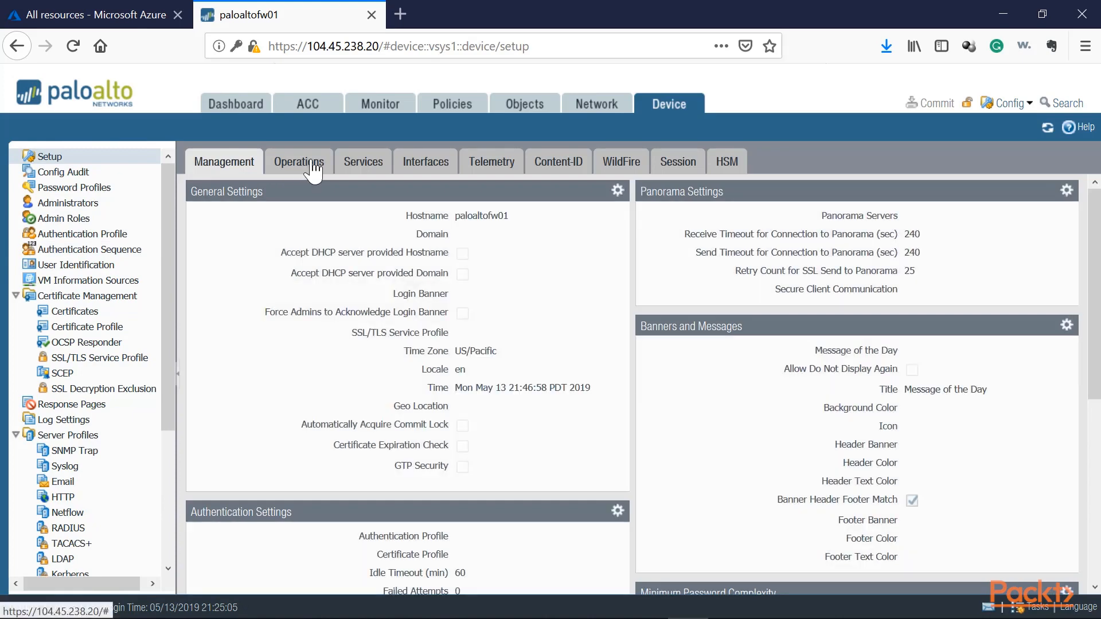
click(298, 163)
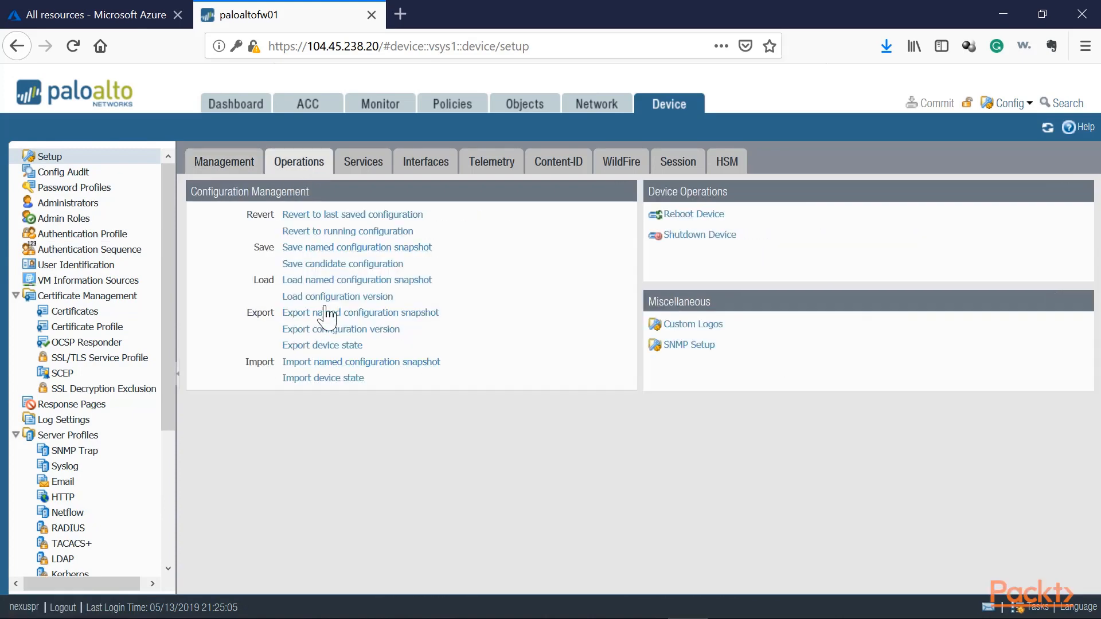
click(339, 251)
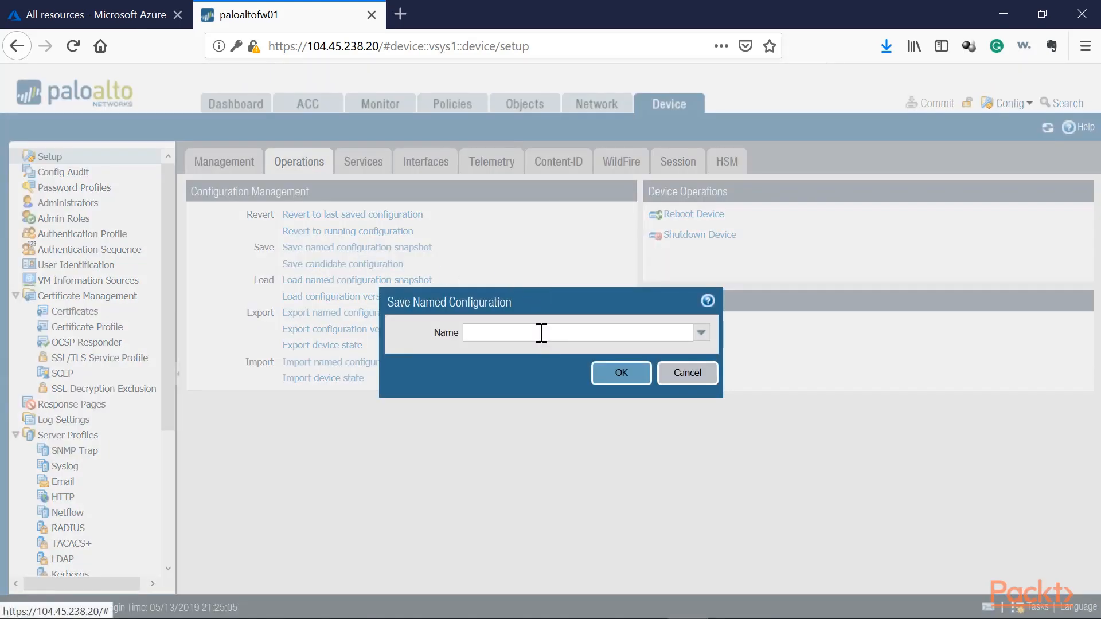
text(PA)
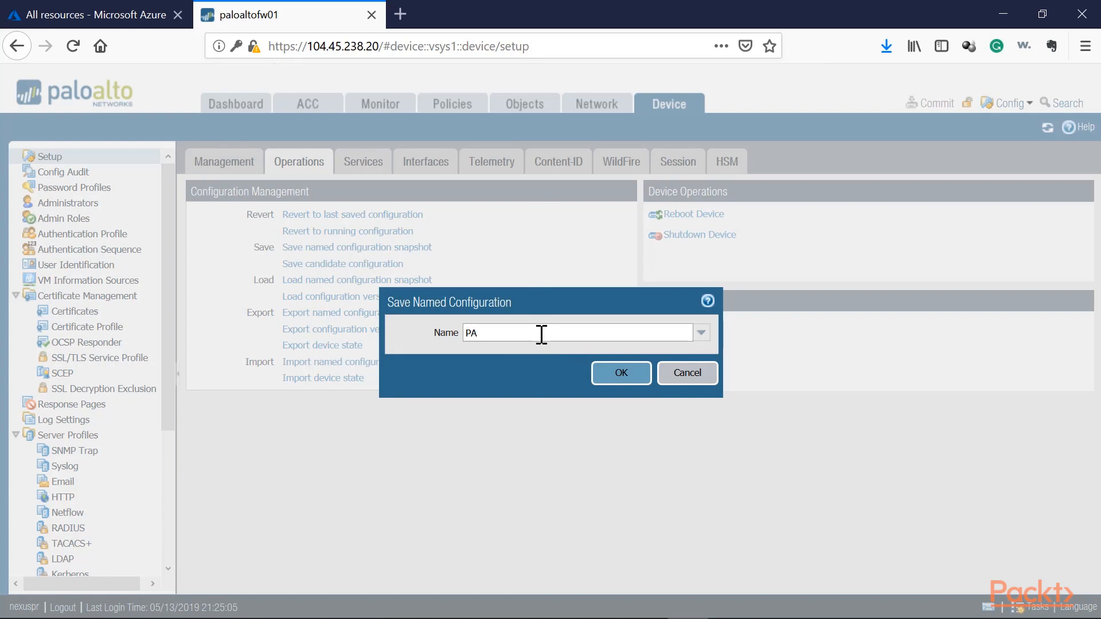
text(-01-8.0-)
key(Return)
click(550, 418)
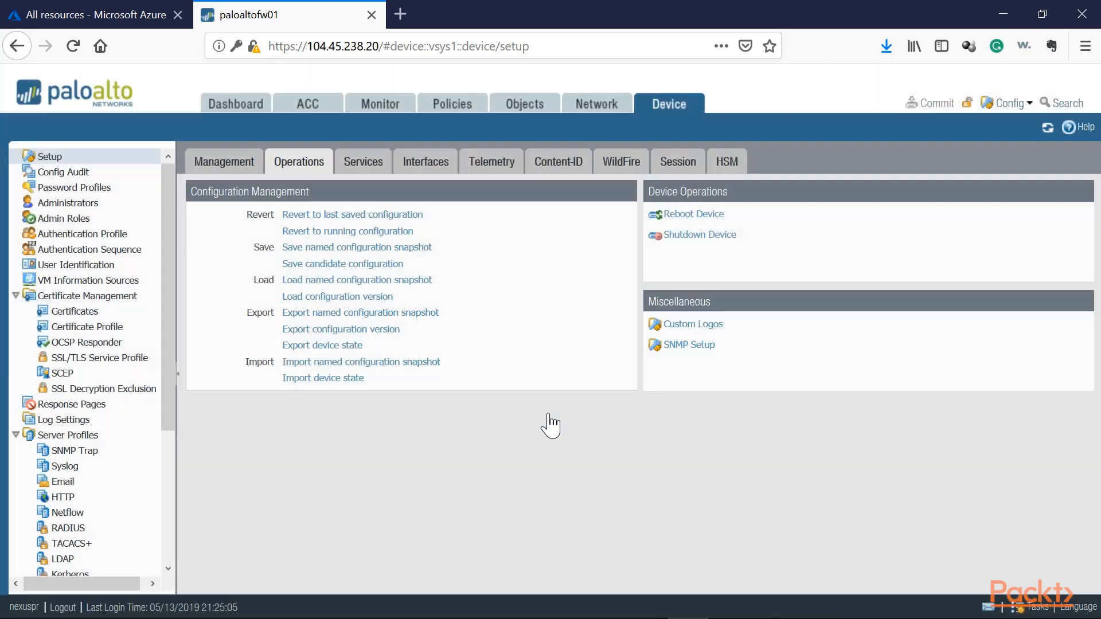
Export the named configuration snapshot PA-01-8.0-051319 and save the file to the computer.
click(320, 314)
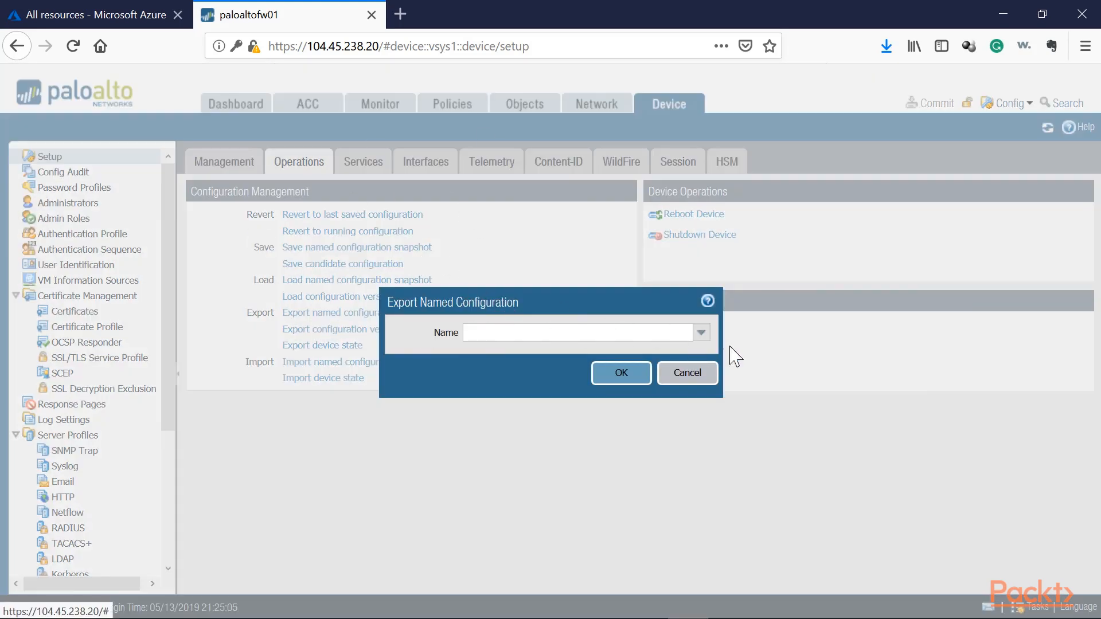
click(701, 333)
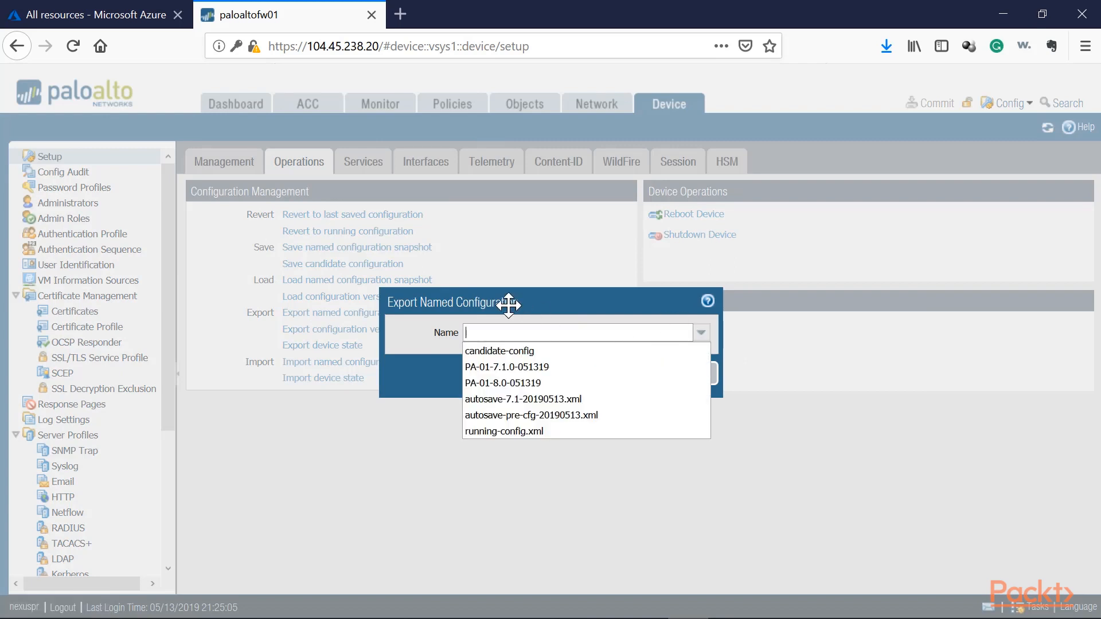
click(502, 383)
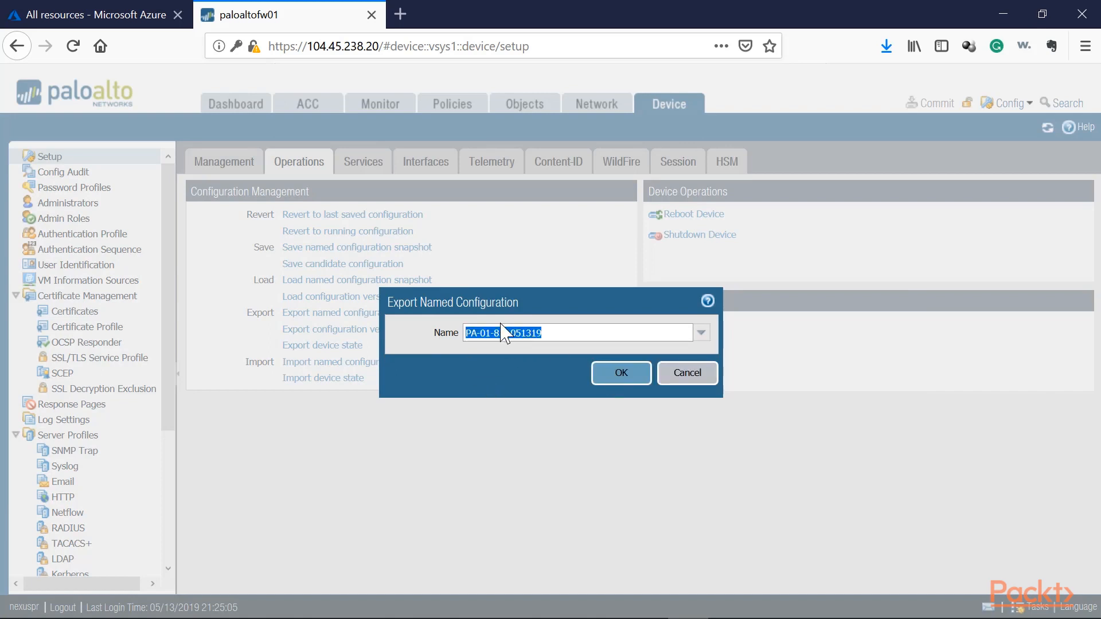
click(622, 374)
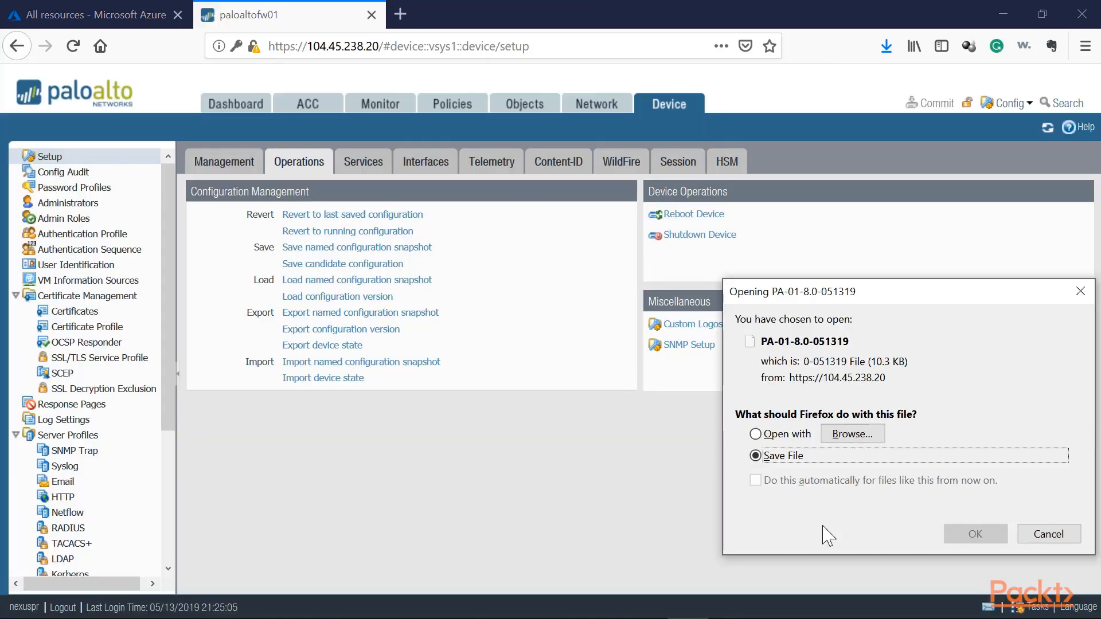
click(979, 540)
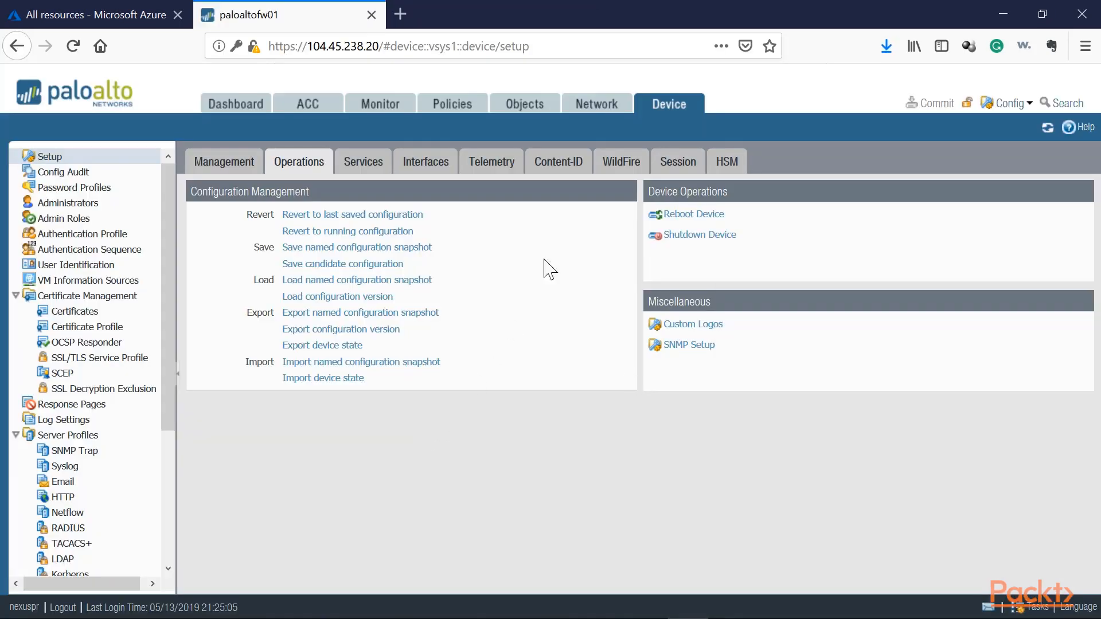
Download software version 8.1.0 from the device's release list.
scroll(123, 315, down, 3)
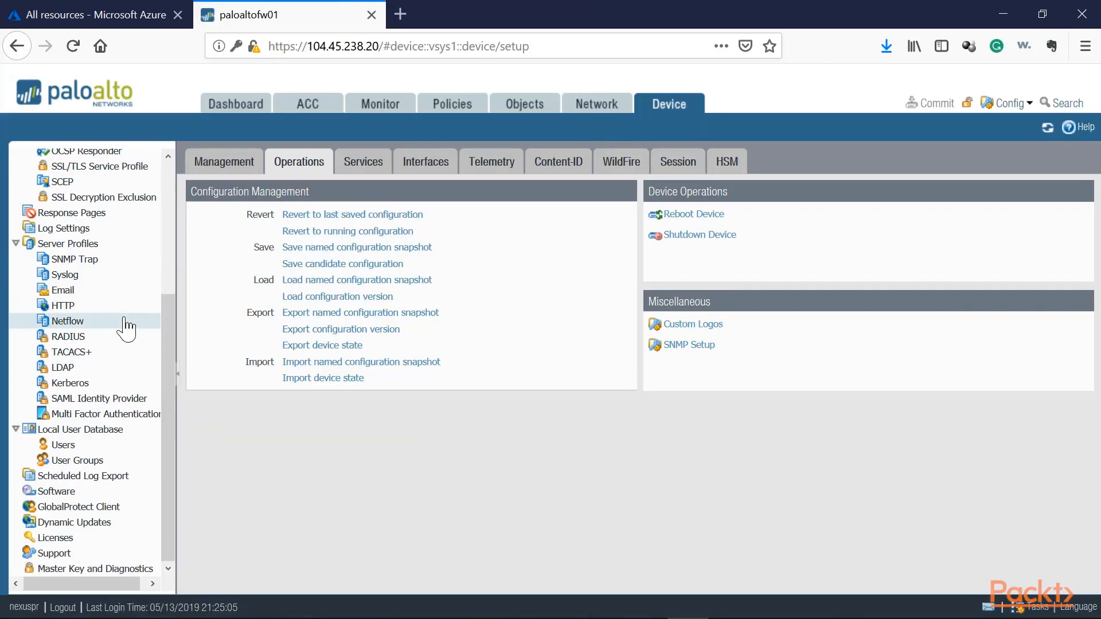
click(57, 492)
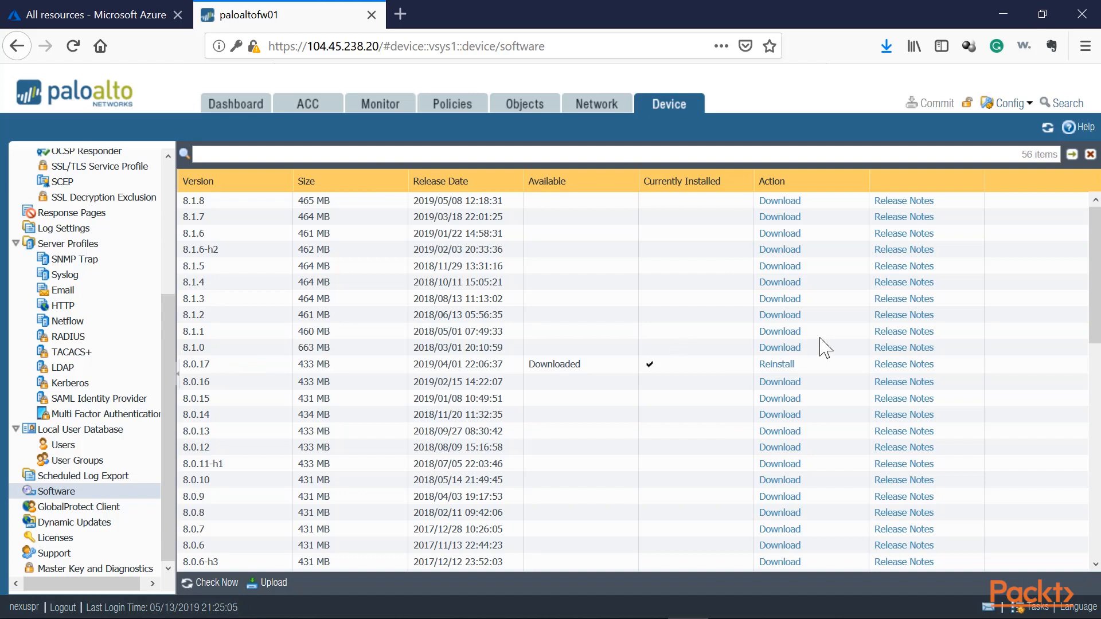
click(794, 347)
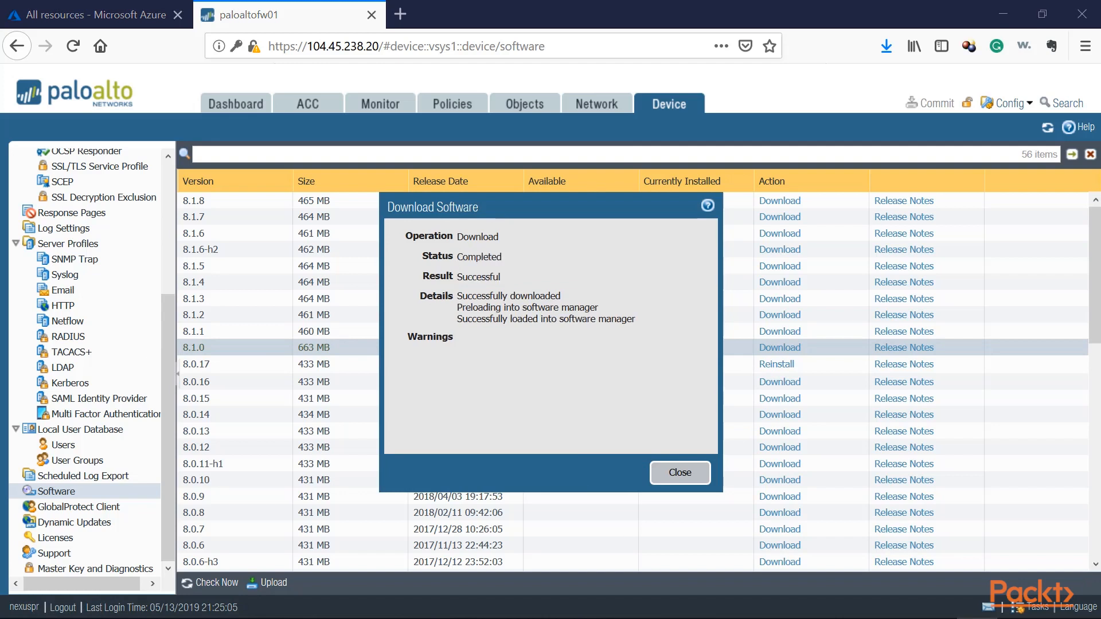
click(684, 474)
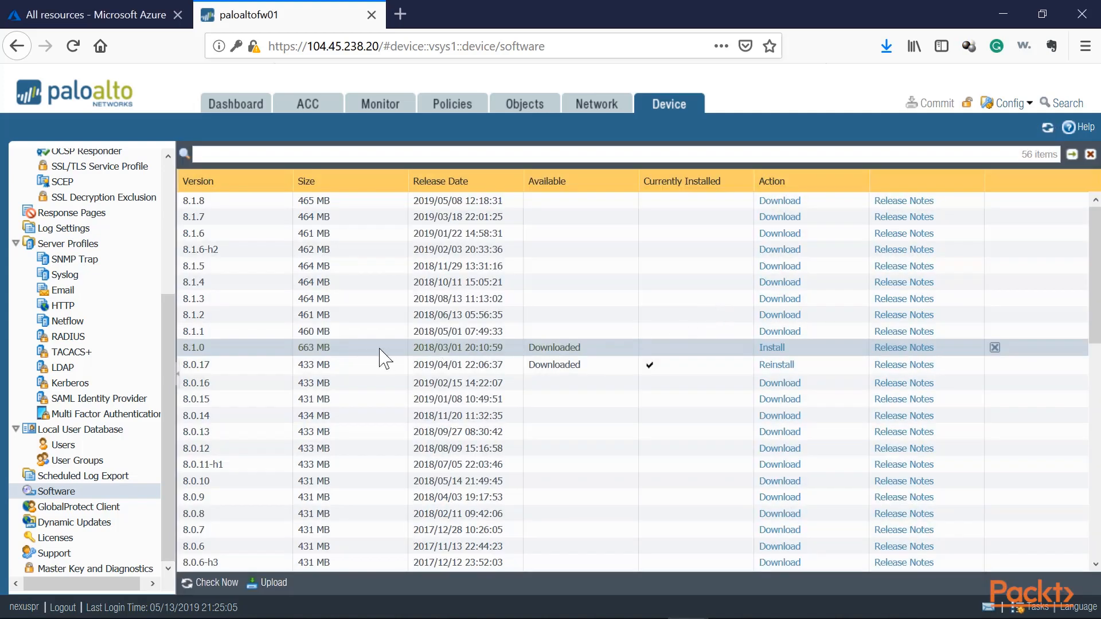
Install the downloaded software version 8.1.0, accept the feature release warning, and reboot the device.
click(769, 349)
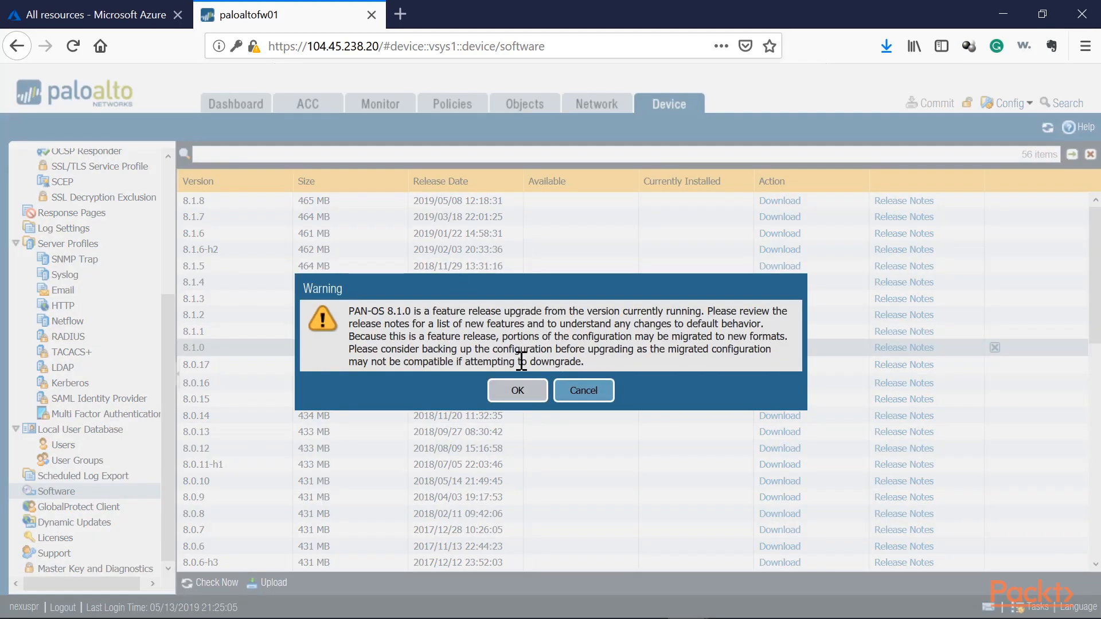
drag(405, 311, 378, 312)
click(518, 388)
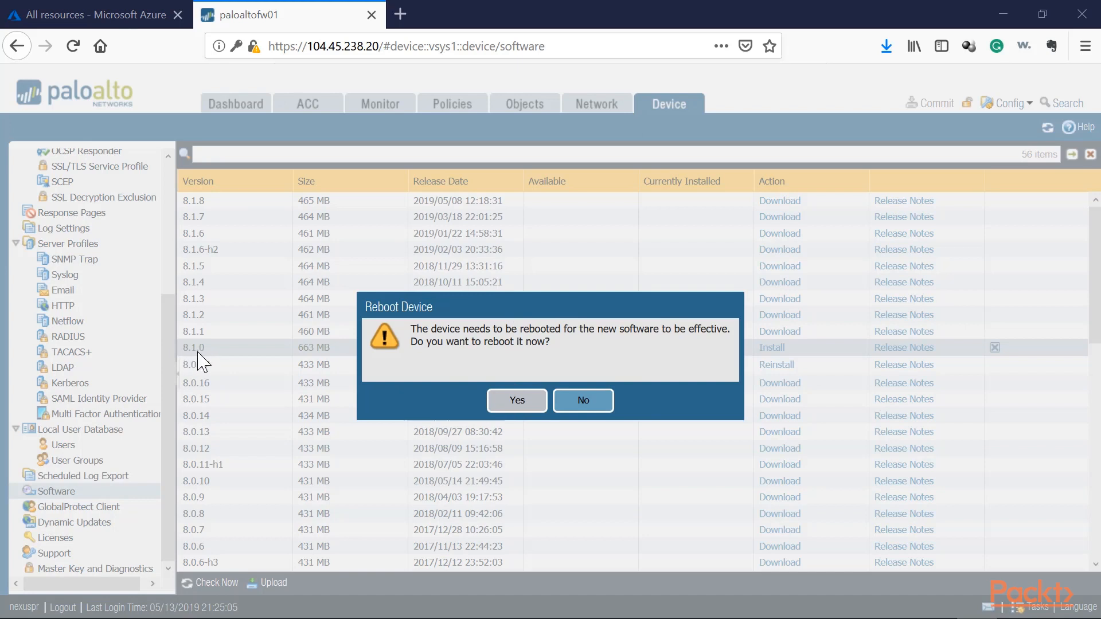
click(519, 401)
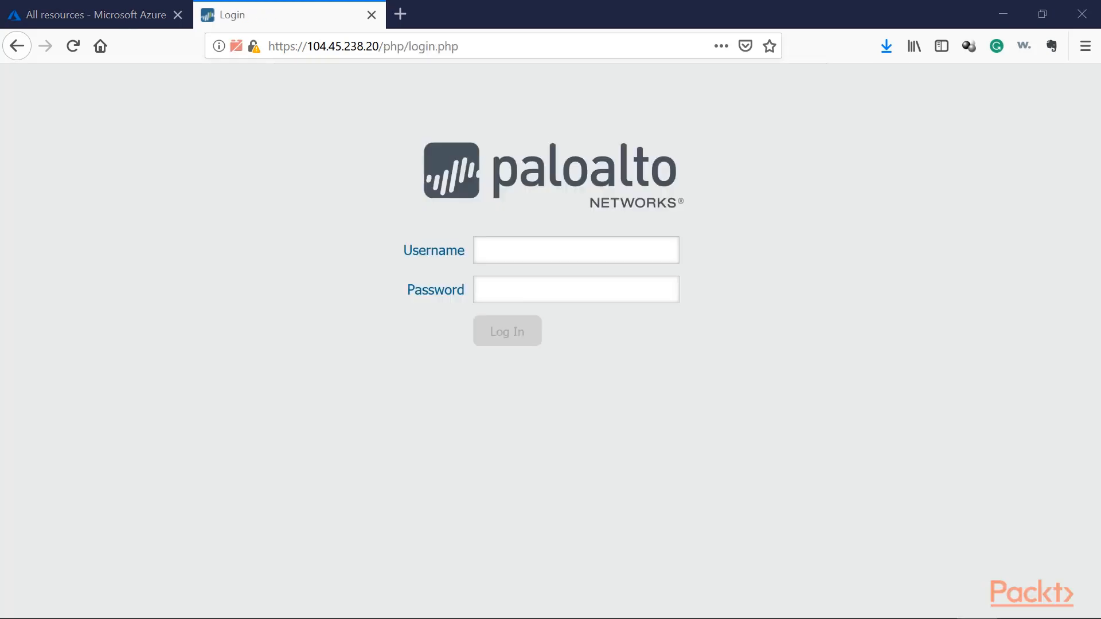
Log back in to the firewall and check the software version in the dashboard's general information, dismissing any welcome messages.
click(548, 253)
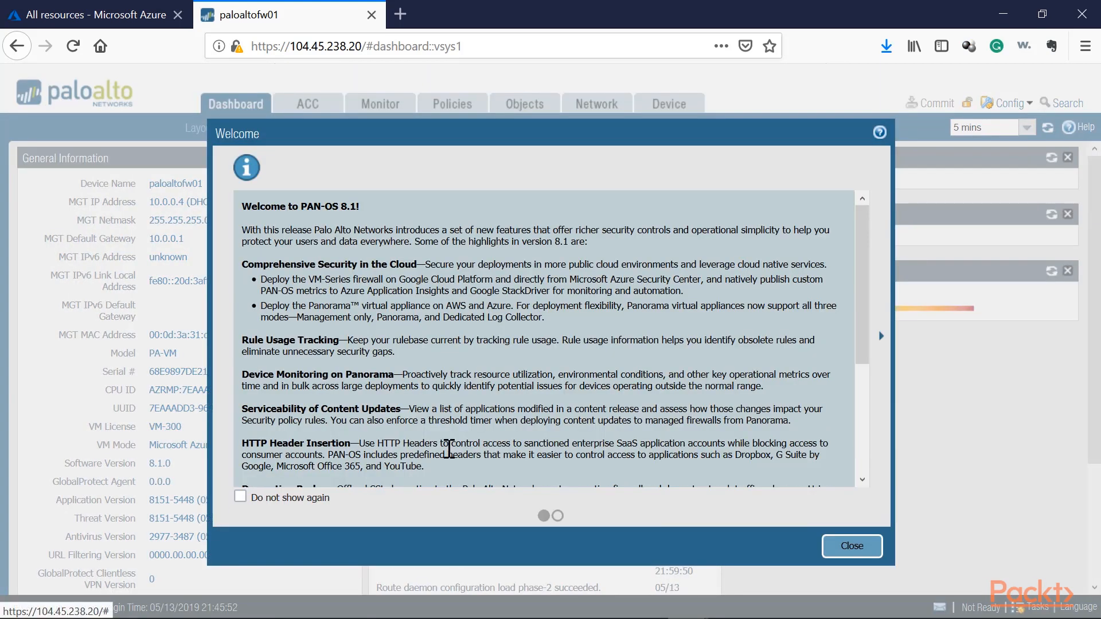
click(240, 497)
click(849, 544)
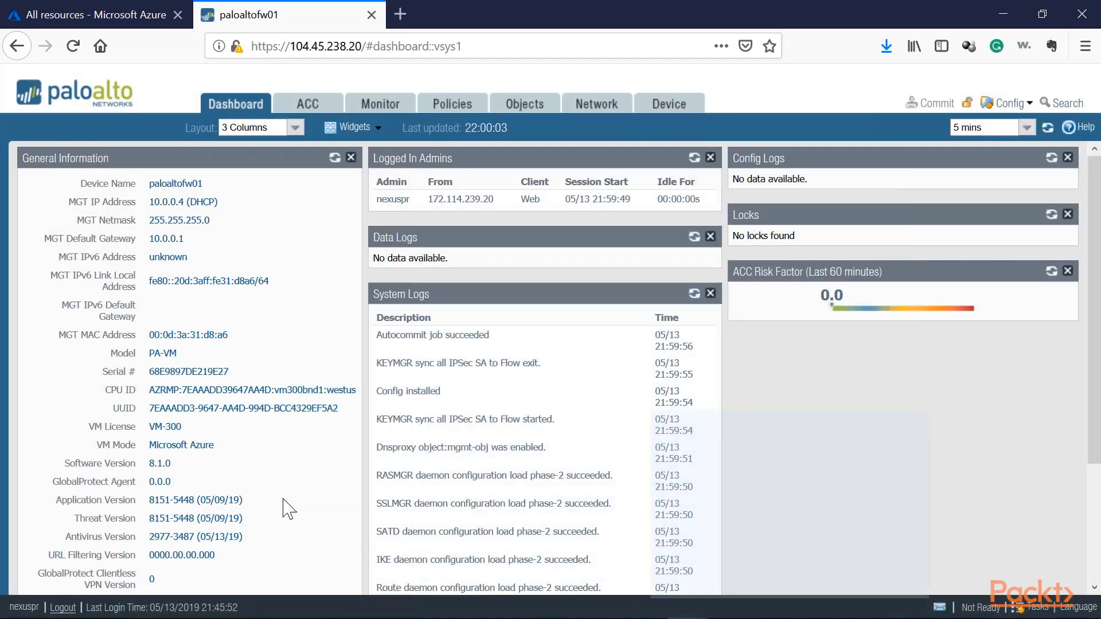
drag(178, 466, 132, 462)
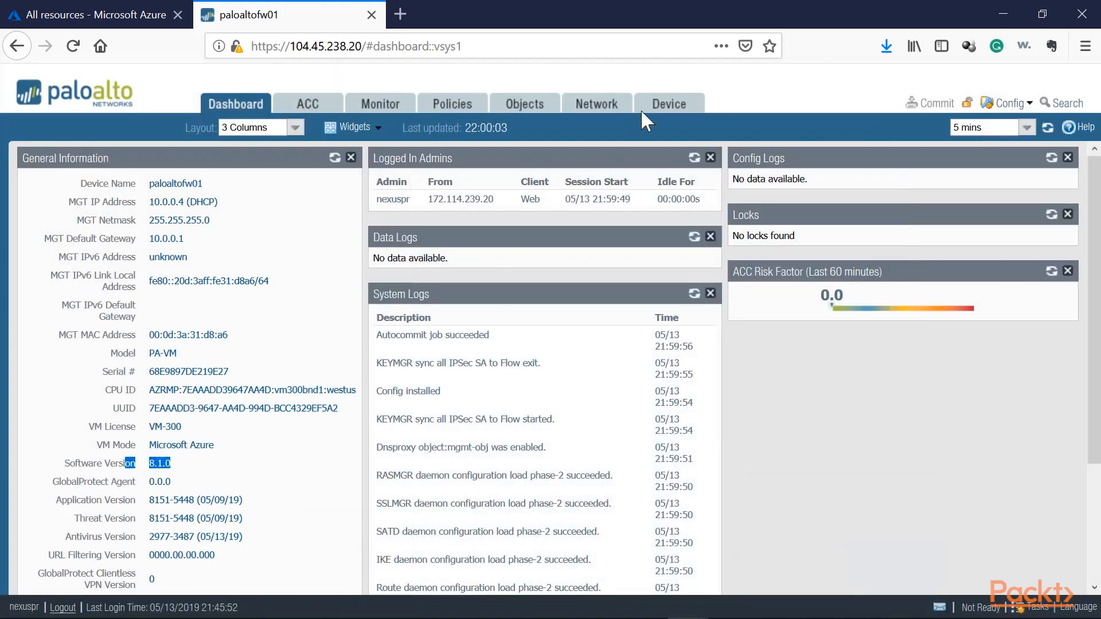
Review the software release list for the downloaded 7.1.23, 8.0.0, 8.0.17 and 8.1.0 entries and their installation status.
click(667, 103)
scroll(106, 407, down, 3)
scroll(521, 339, down, 10)
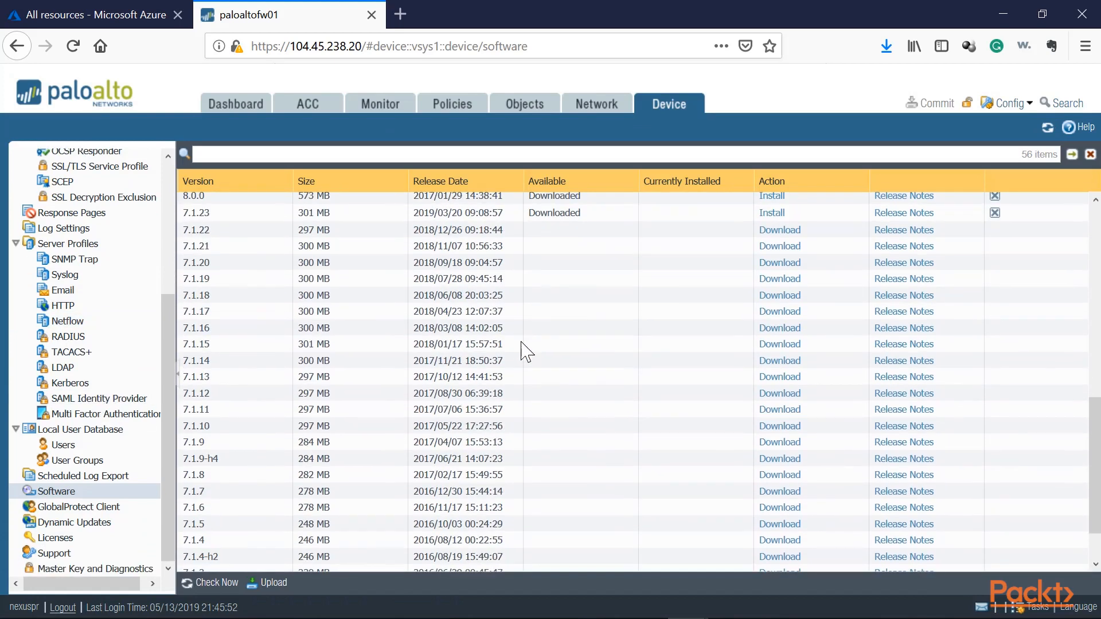
scroll(522, 345, up, 5)
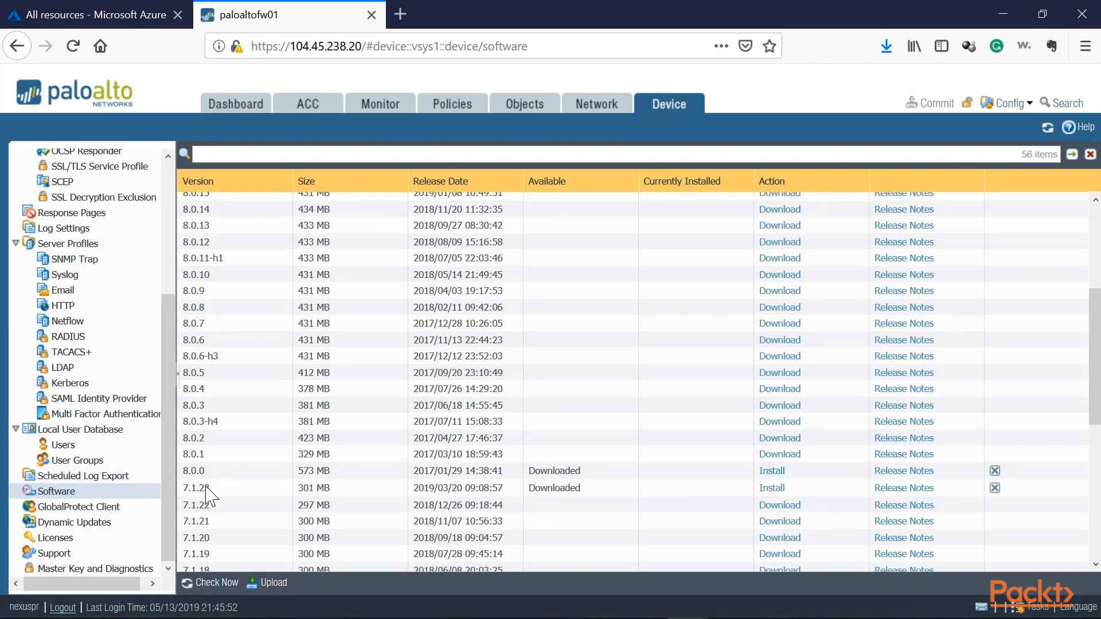
scroll(204, 471, up, 3)
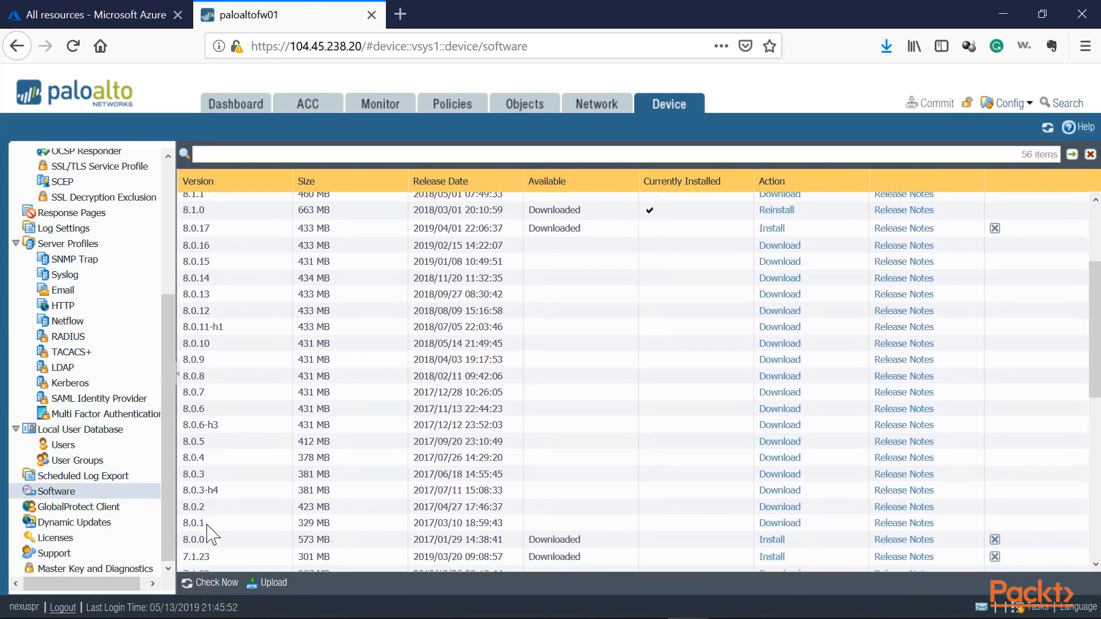
scroll(207, 530, up, 5)
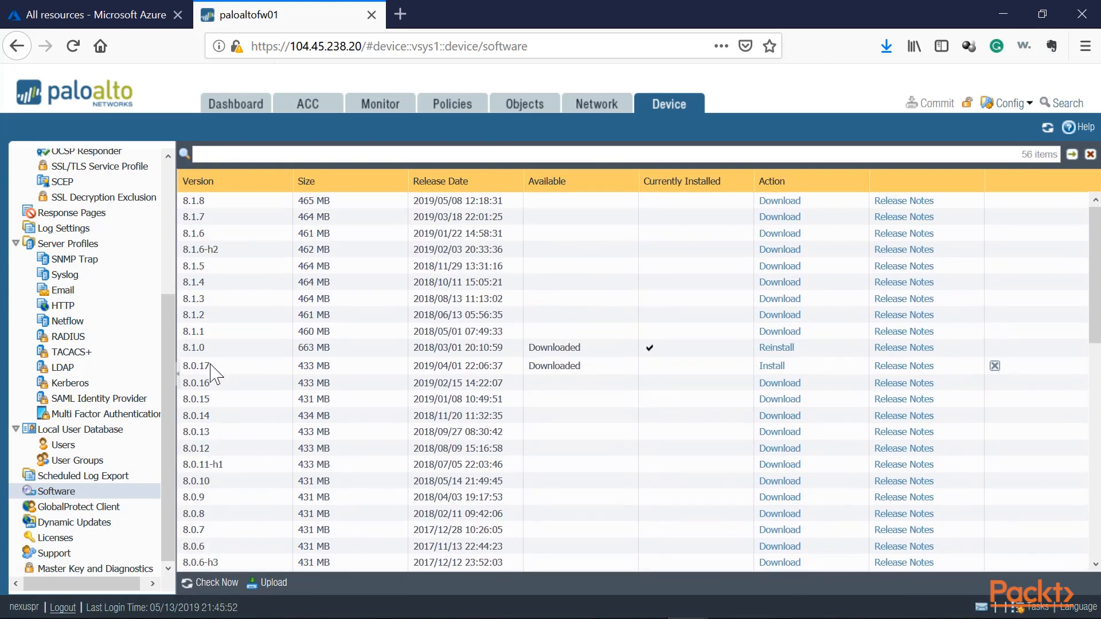